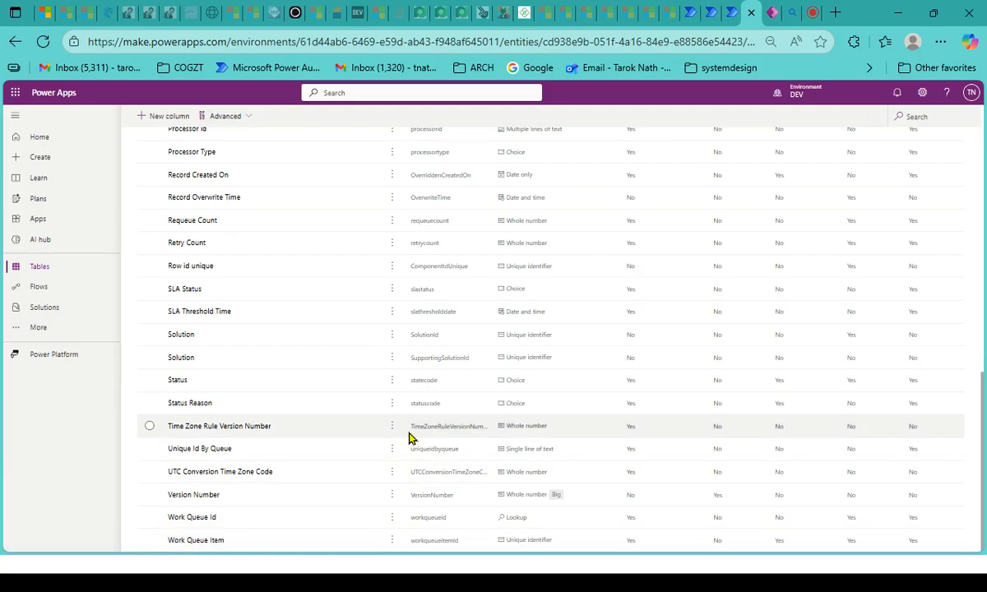
- Open the Work Queue Id column from the table's column list and examine its data type and related table
scroll(410, 434, up, 10)
scroll(321, 306, down, 10)
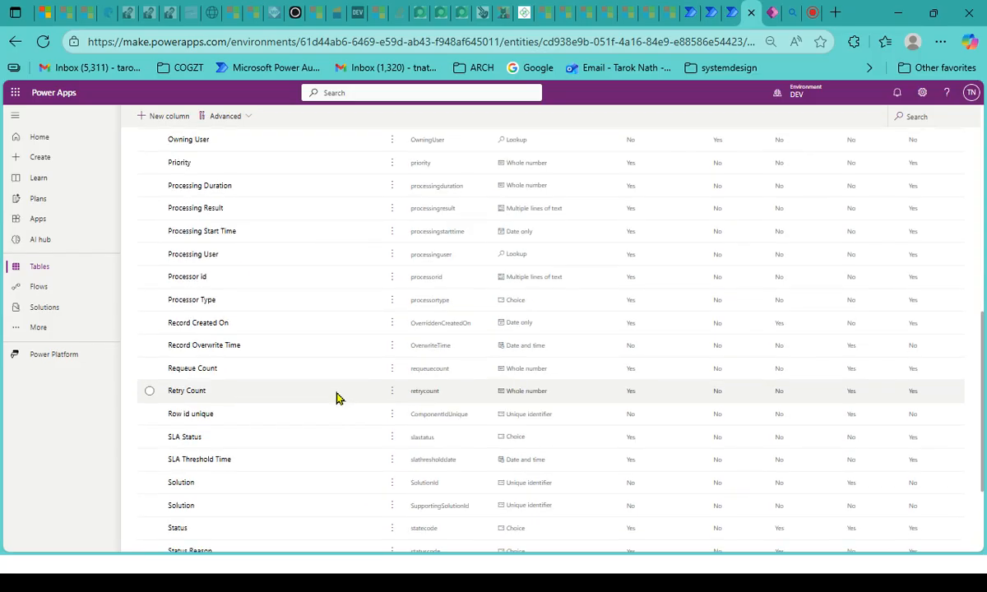
click(212, 518)
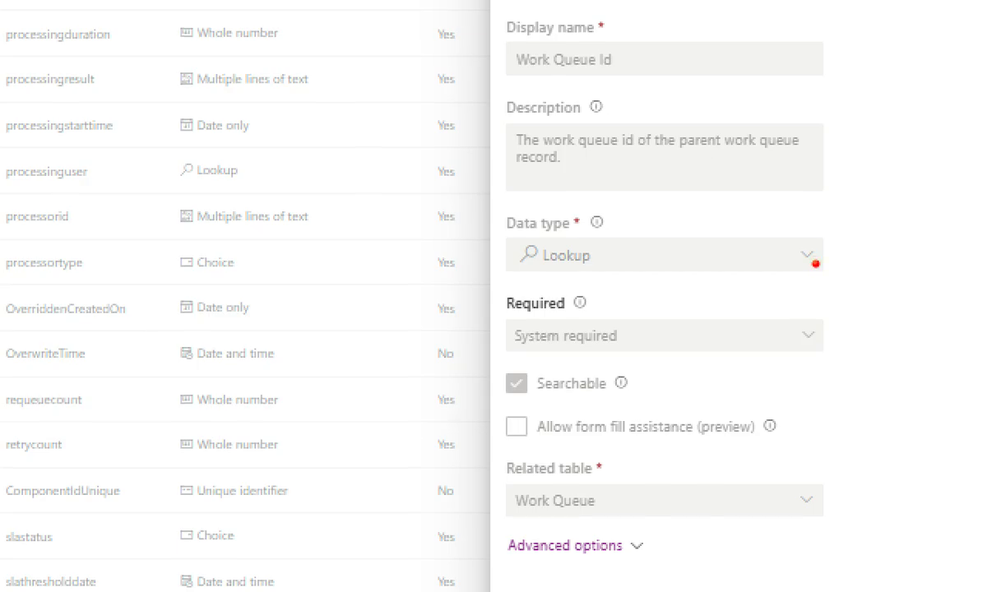
click(813, 260)
drag(636, 508, 936, 477)
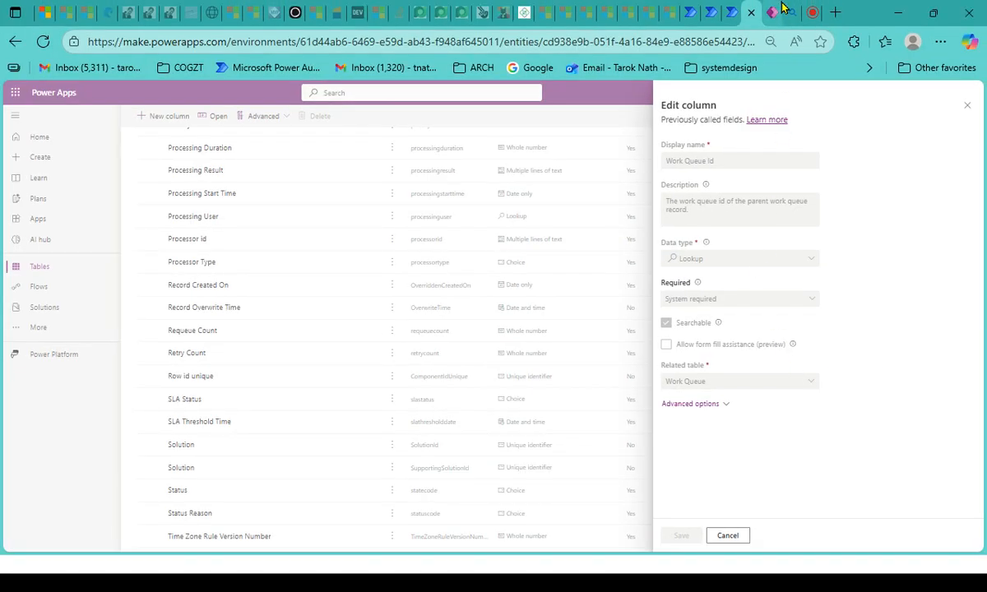
- Switch to the Work Queue table's column list and look through its columns
click(771, 12)
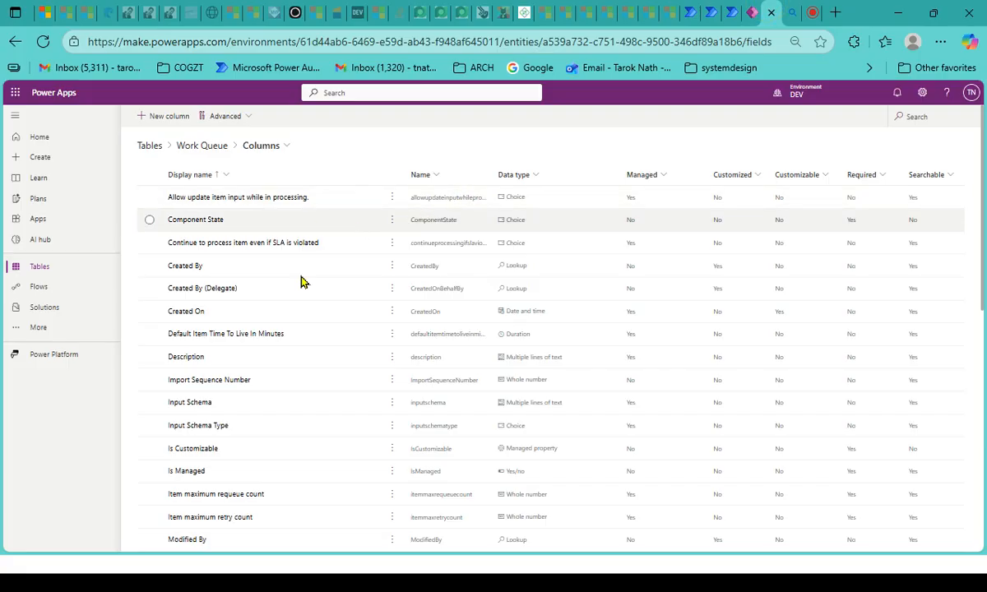
scroll(321, 421, down, 3)
scroll(321, 421, down, 5)
scroll(322, 395, up, 10)
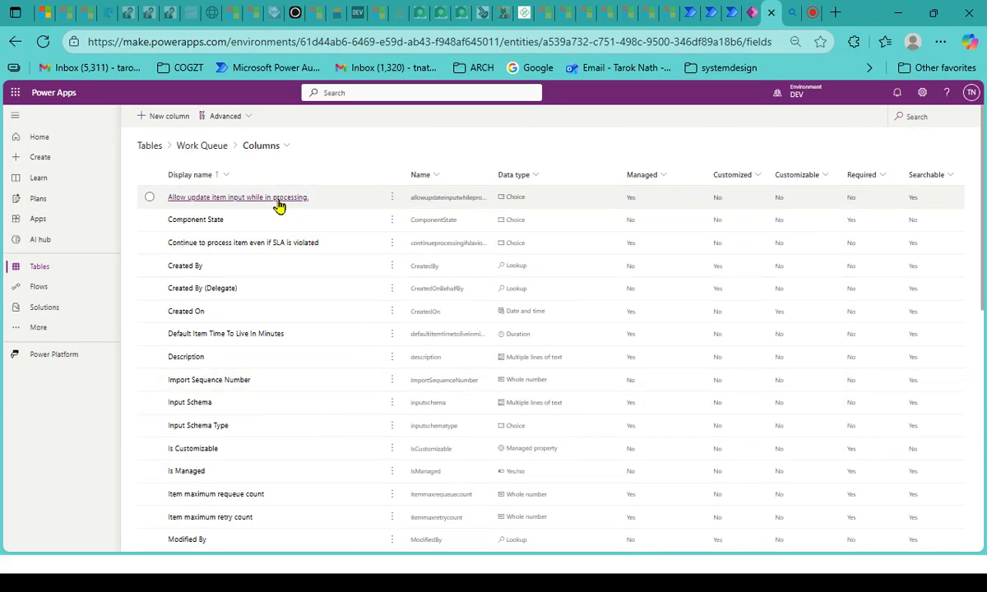
scroll(302, 364, down, 5)
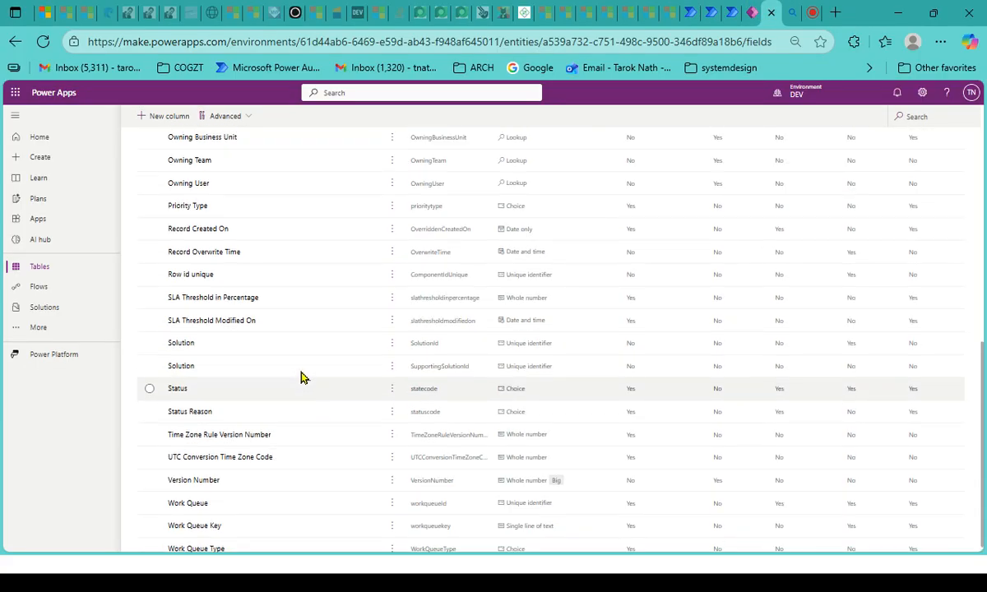
scroll(302, 364, up, 5)
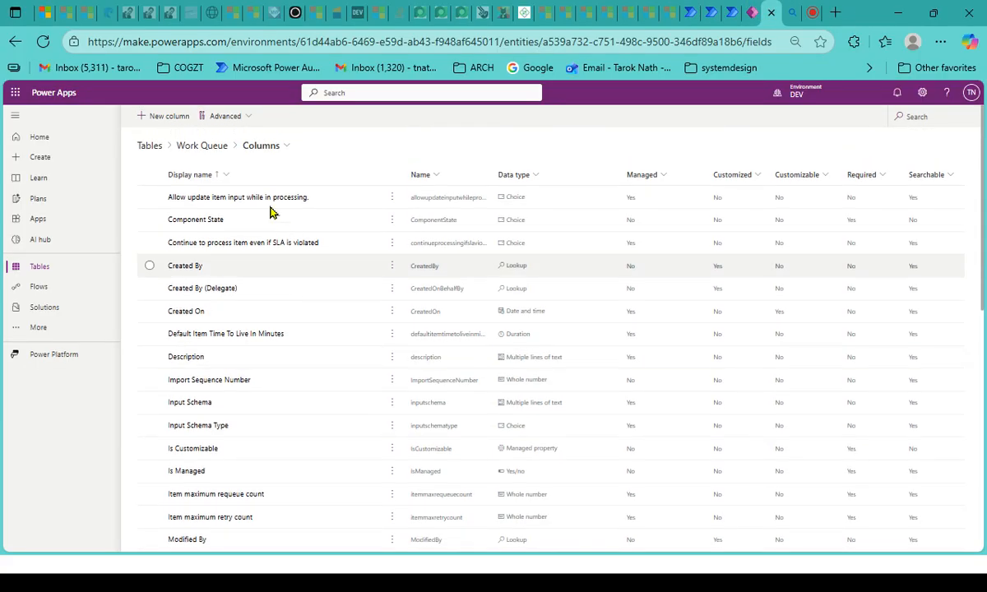
- Go to the Work Queue table's overview page and open its table properties
click(216, 152)
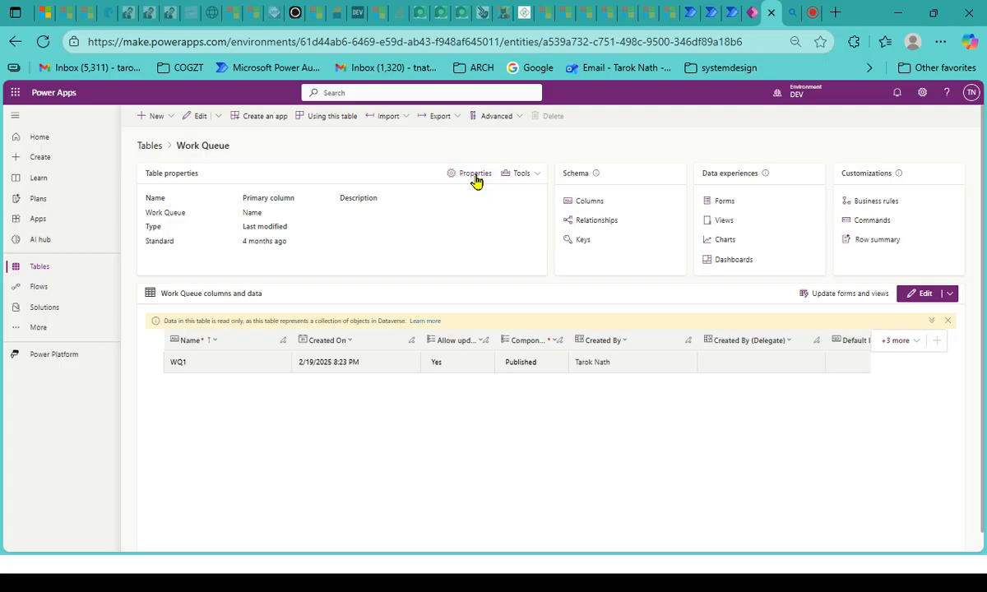
drag(473, 186, 474, 242)
click(476, 212)
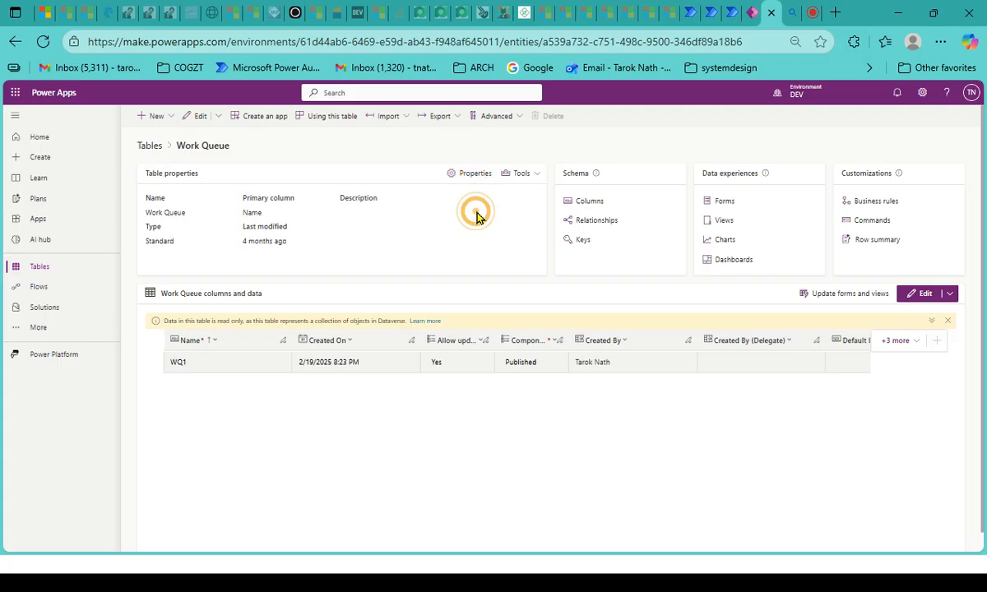
drag(475, 191, 473, 292)
click(467, 180)
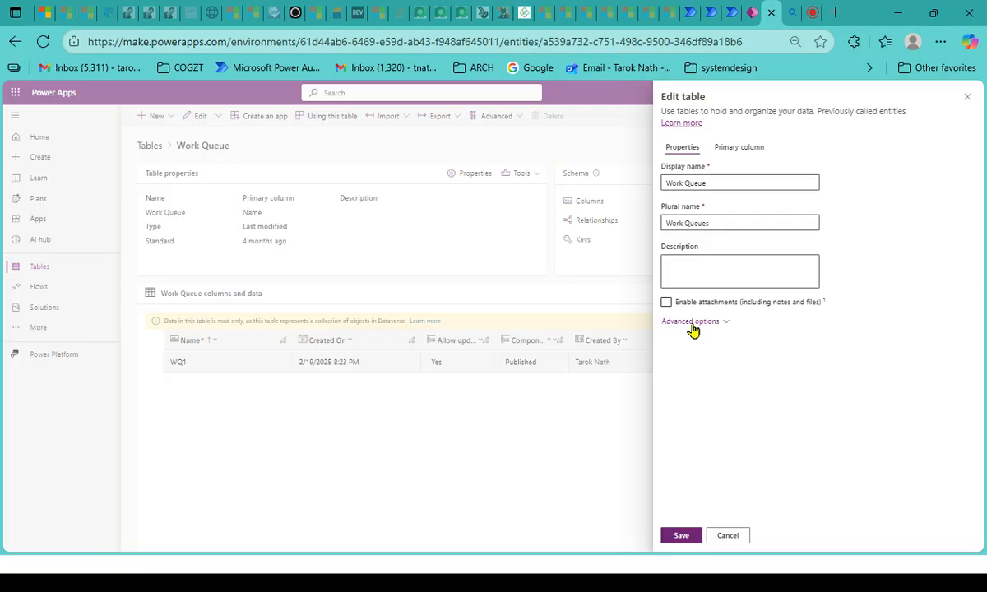
- Expand the advanced options of the Work Queue table and check its logical name
drag(694, 328, 684, 436)
click(698, 322)
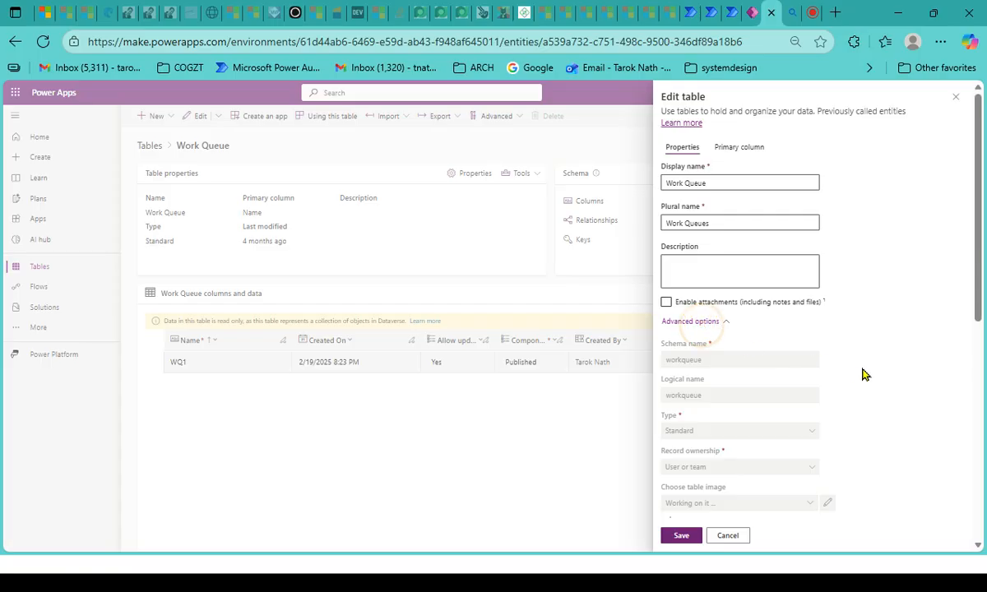
scroll(863, 375, down, 2)
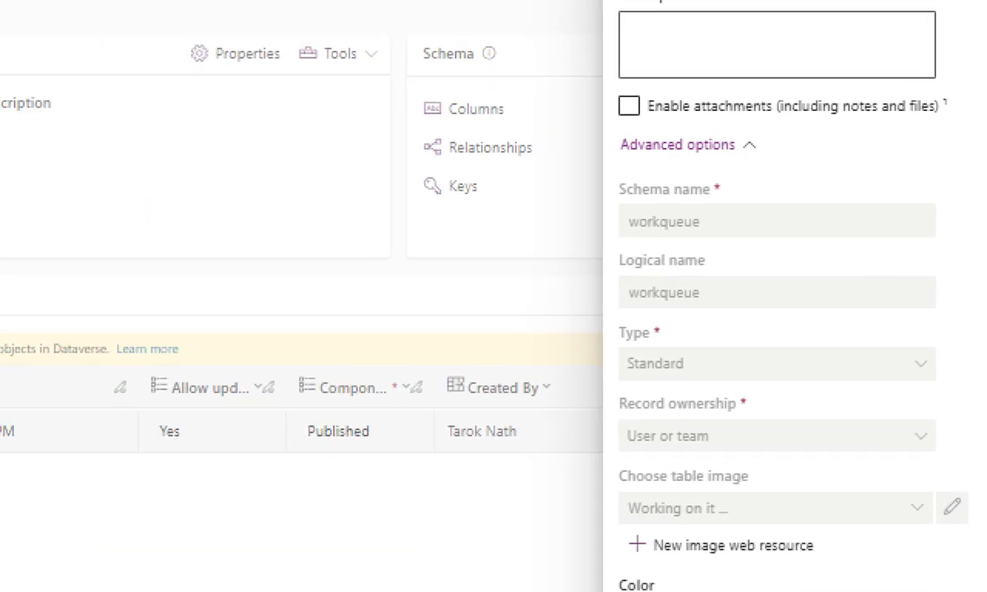
click(704, 294)
key(ctrl+2)
drag(639, 316, 751, 303)
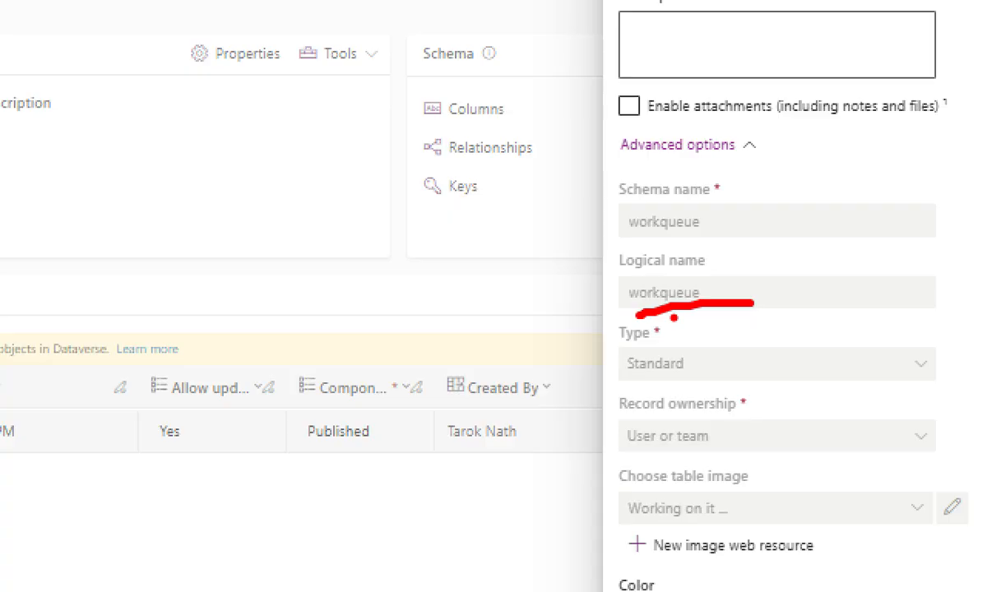
key(Escape)
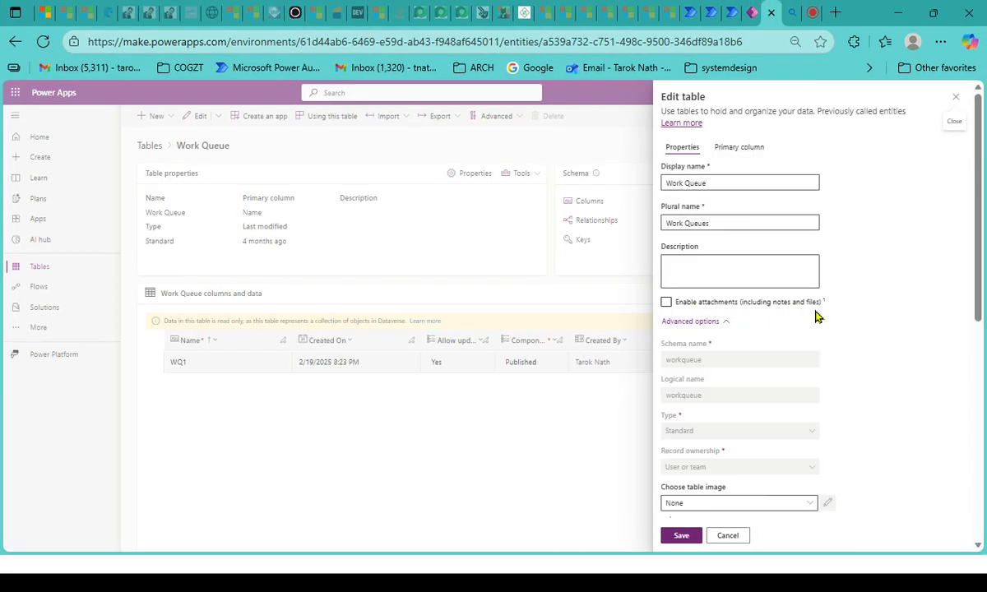
- Switch to the Power Automate flow and check the table name chosen in the action that adds a new row
click(693, 10)
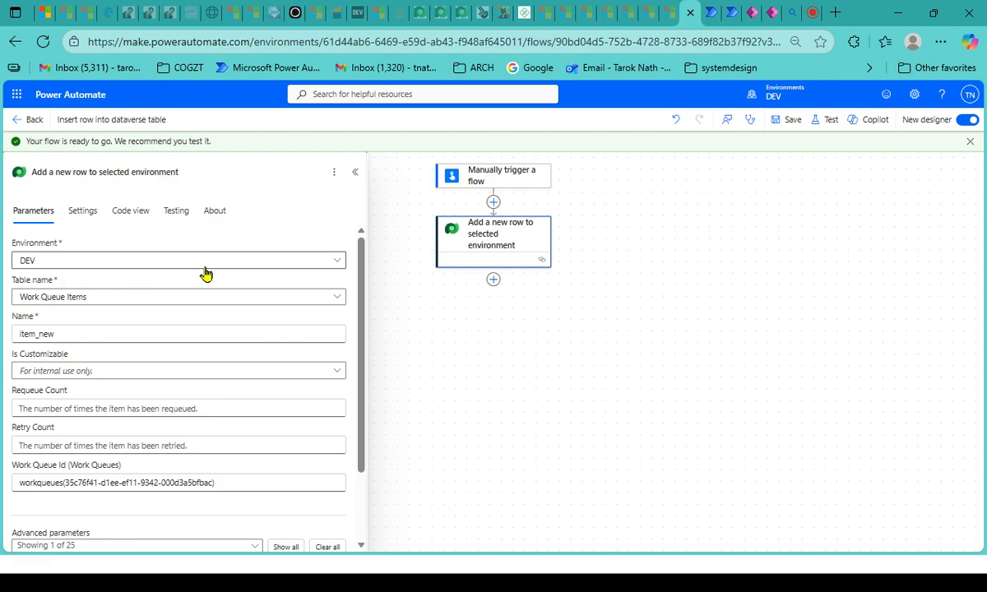
click(111, 306)
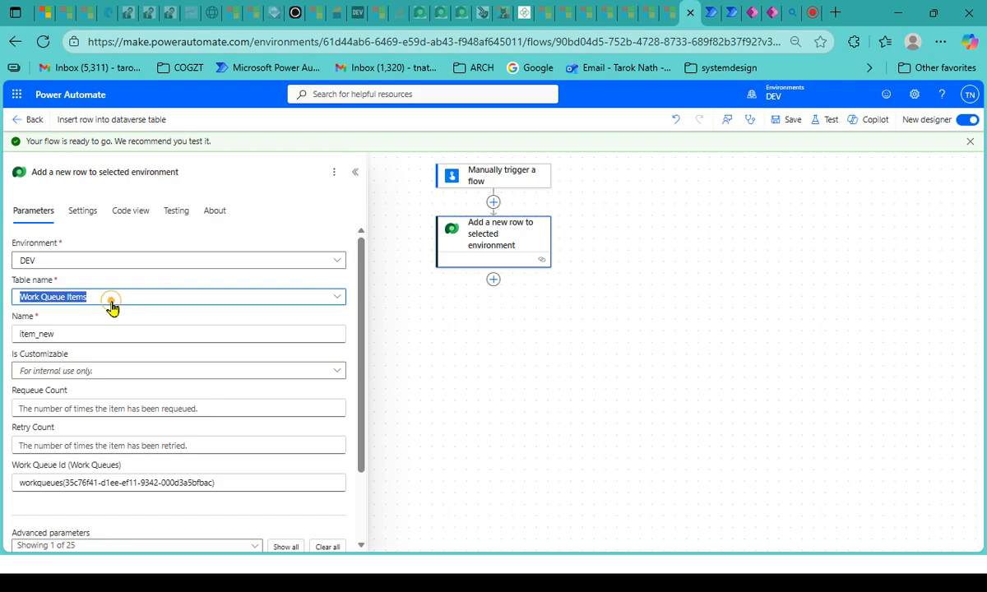
click(99, 302)
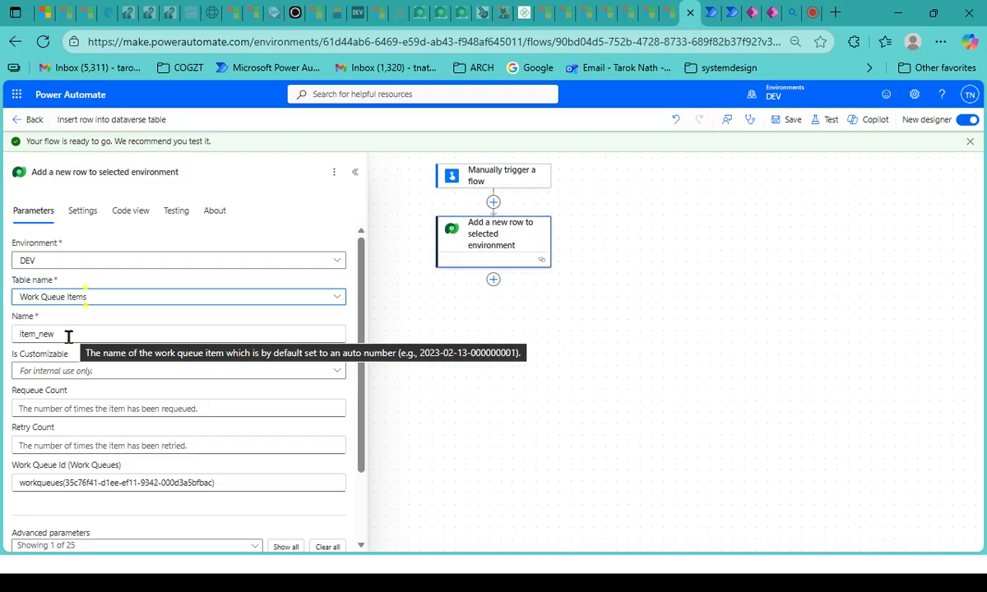
- Examine how the Work Queue Id value combines the plural table name with the queue's identifier in parentheses
scroll(158, 410, down, 2)
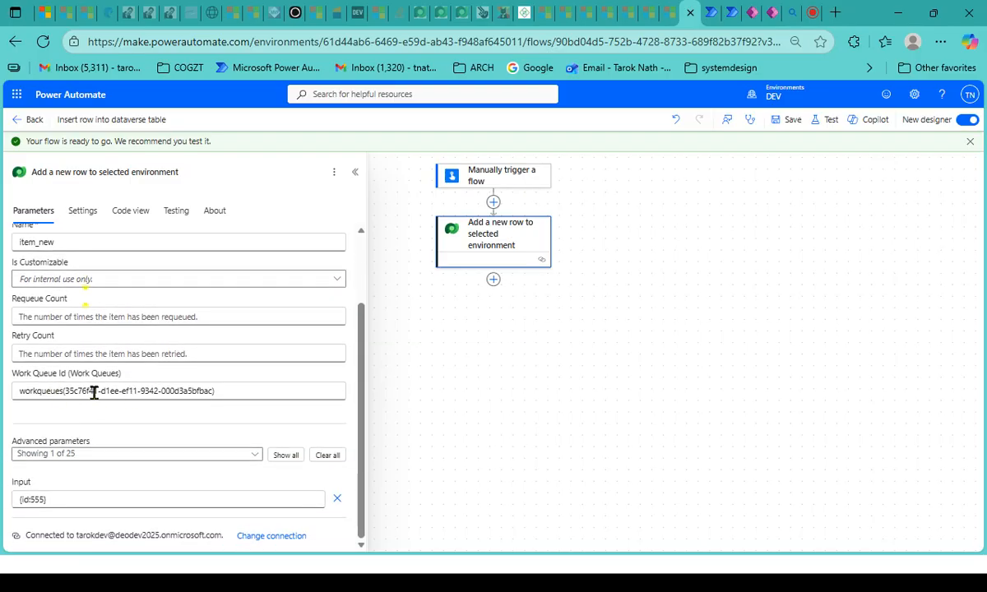
drag(21, 392, 236, 390)
click(48, 394)
double_click(49, 393)
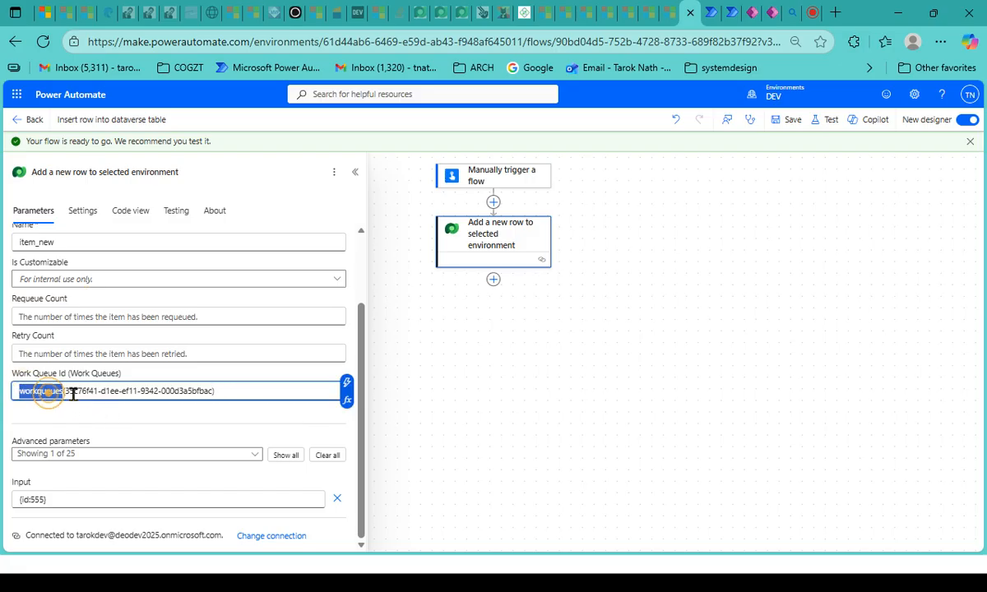
click(57, 395)
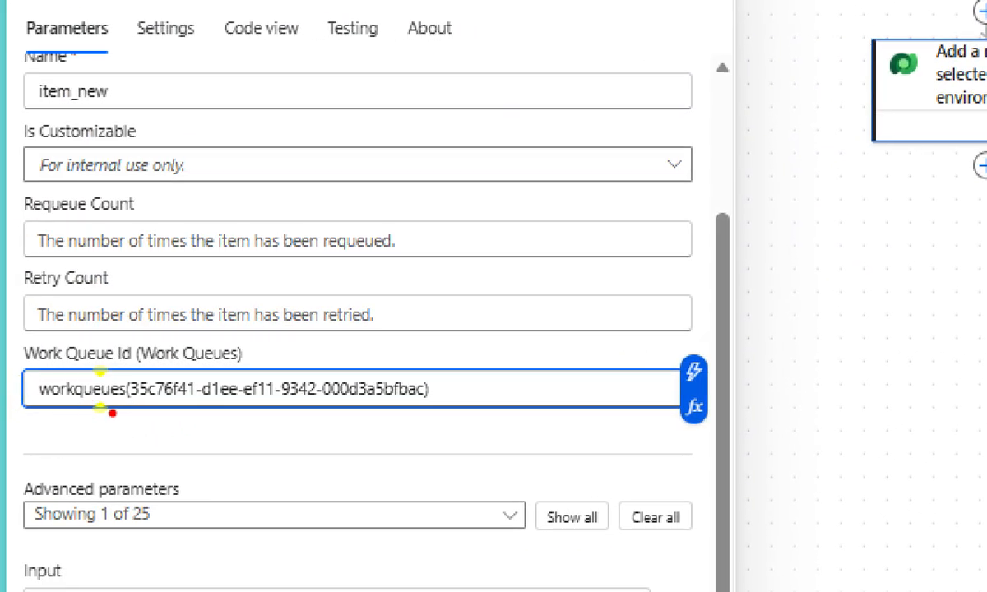
drag(120, 400, 133, 399)
drag(154, 401, 443, 403)
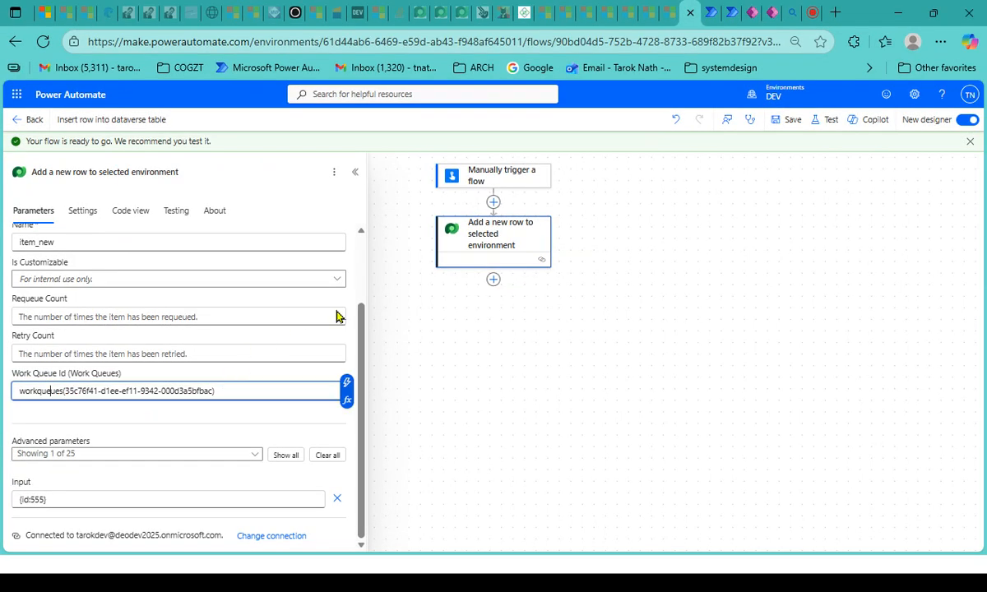
- Switch to the WQ1 work queue, open the advanced details from its overview and inspect the work queue id
click(707, 10)
click(710, 12)
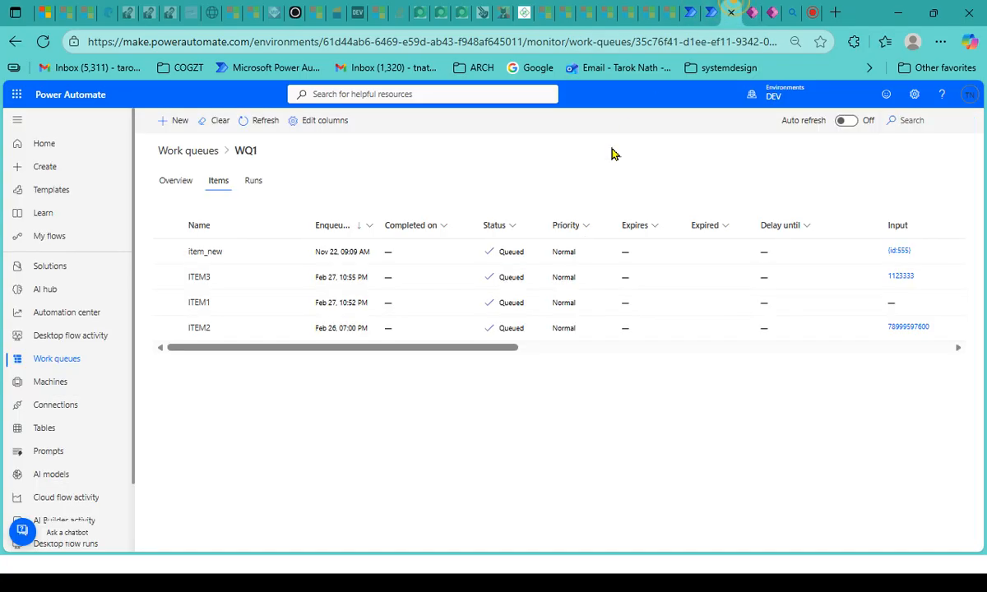
click(174, 181)
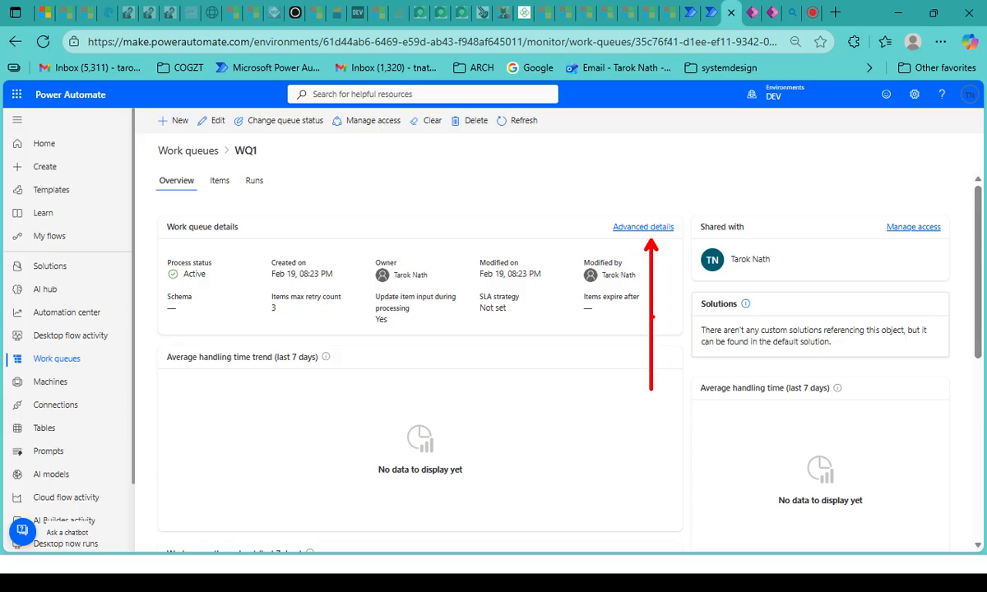
click(646, 226)
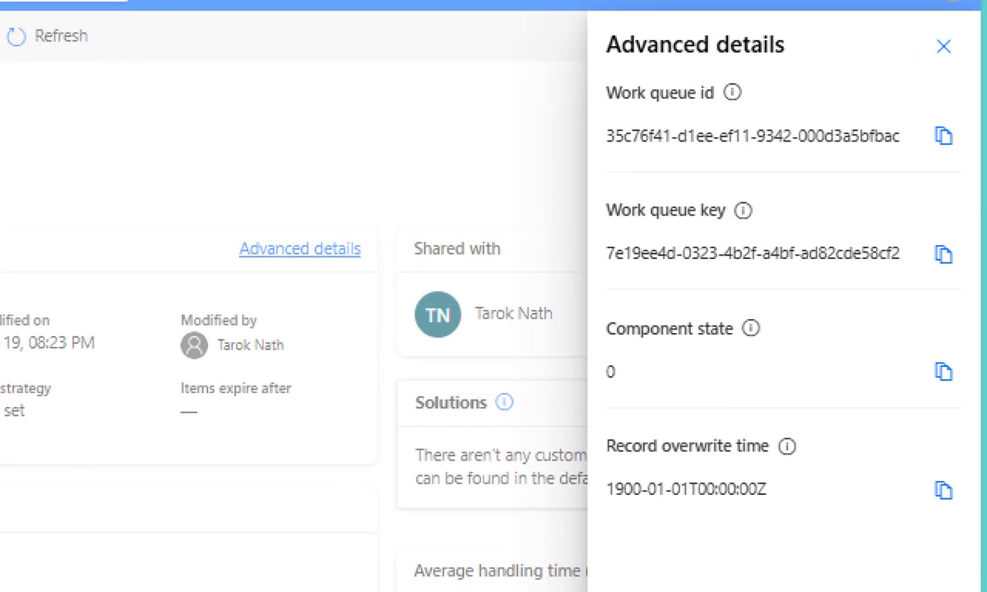
click(928, 168)
drag(611, 116, 785, 132)
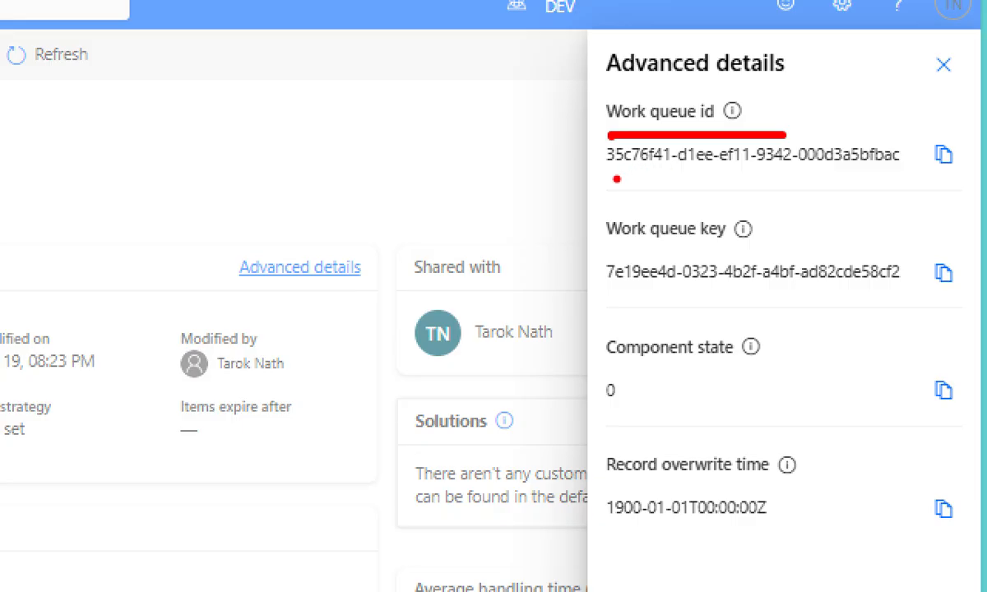
drag(606, 181, 930, 174)
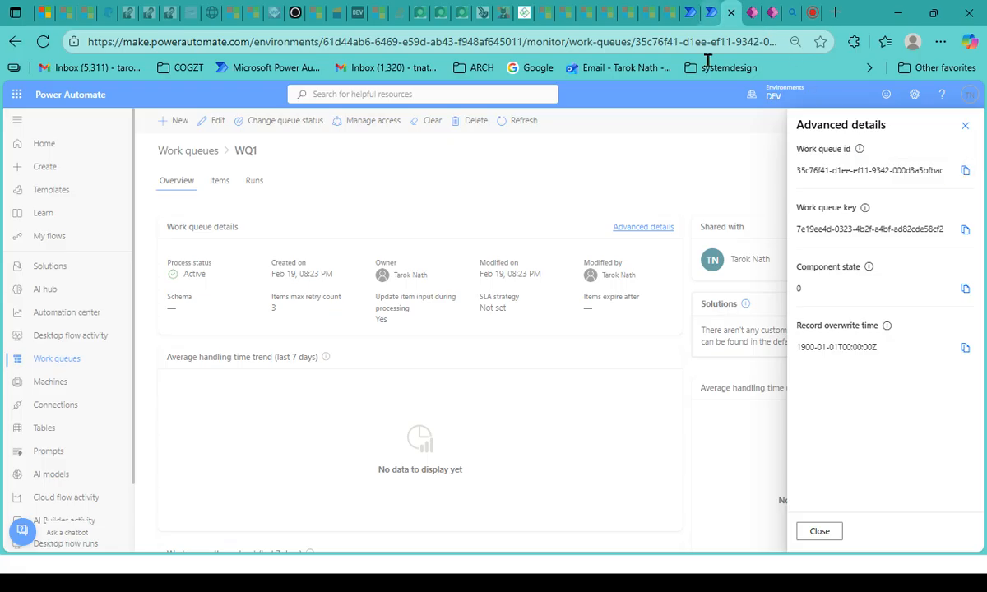
- Return to the flow and check the identifier and full expression in the action's Work Queue Id parameter
click(692, 8)
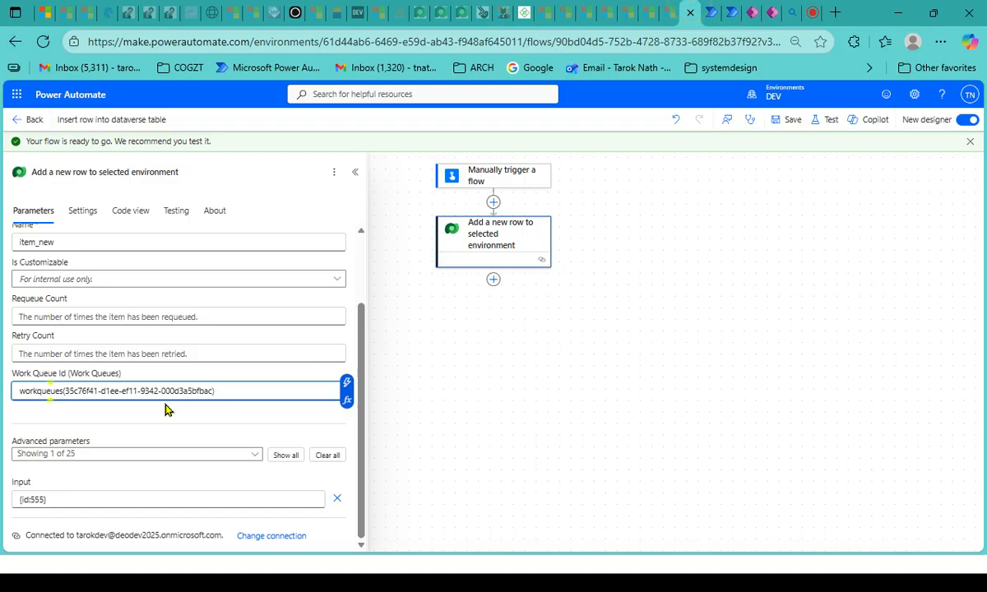
mouse_move(69, 391)
mouse_down()
mouse_move(211, 388)
mouse_move(72, 391)
mouse_up()
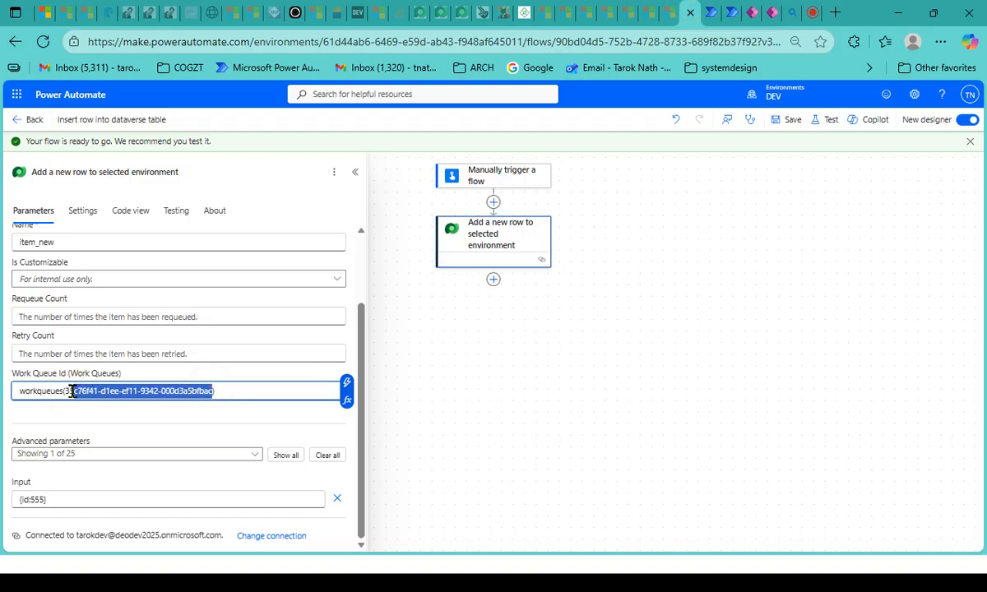
click(121, 391)
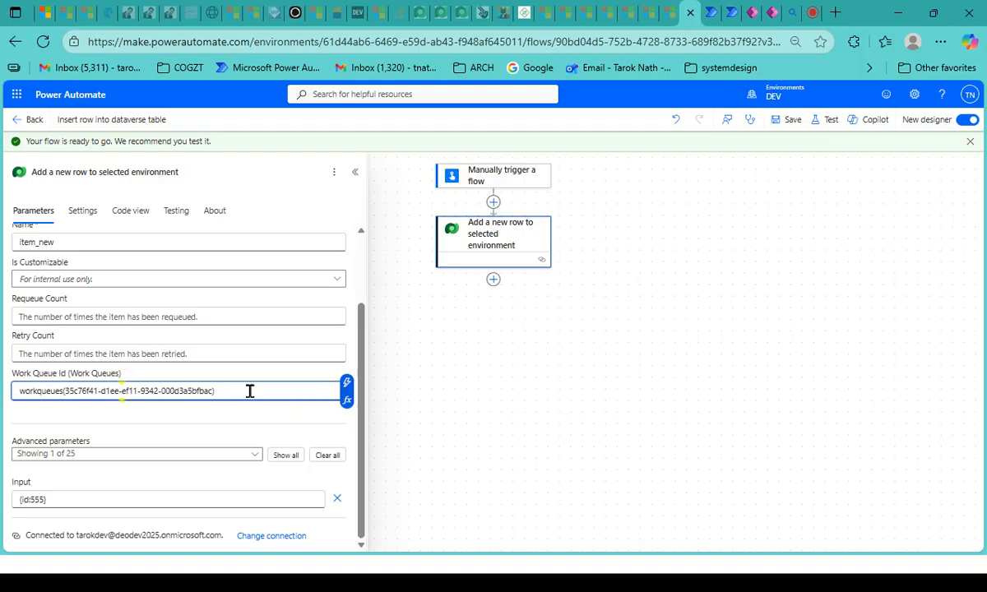
drag(249, 390, 1, 393)
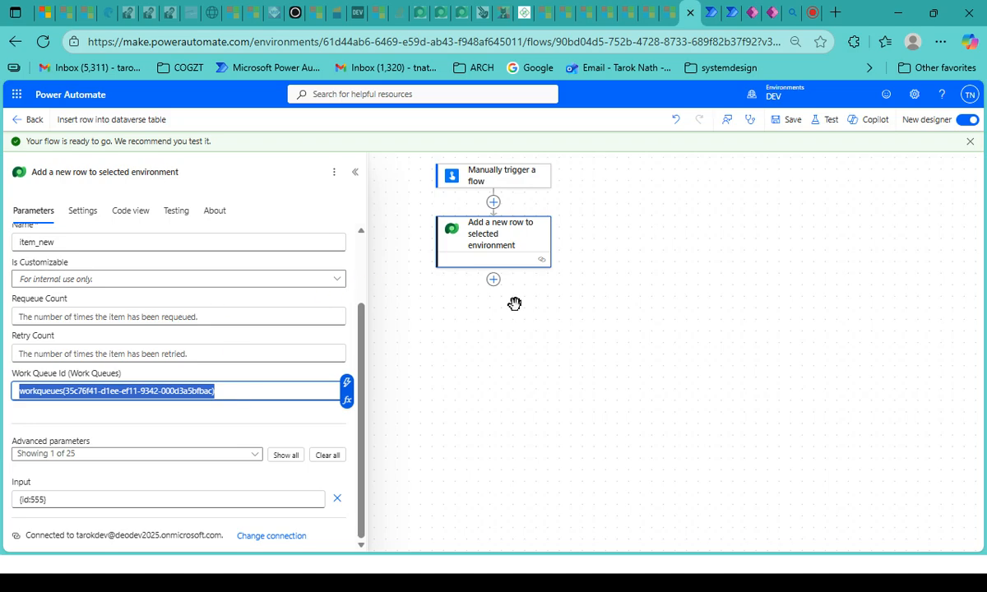
- Review the action's remaining parameters, including the Input value, and close its configuration
scroll(276, 337, up, 3)
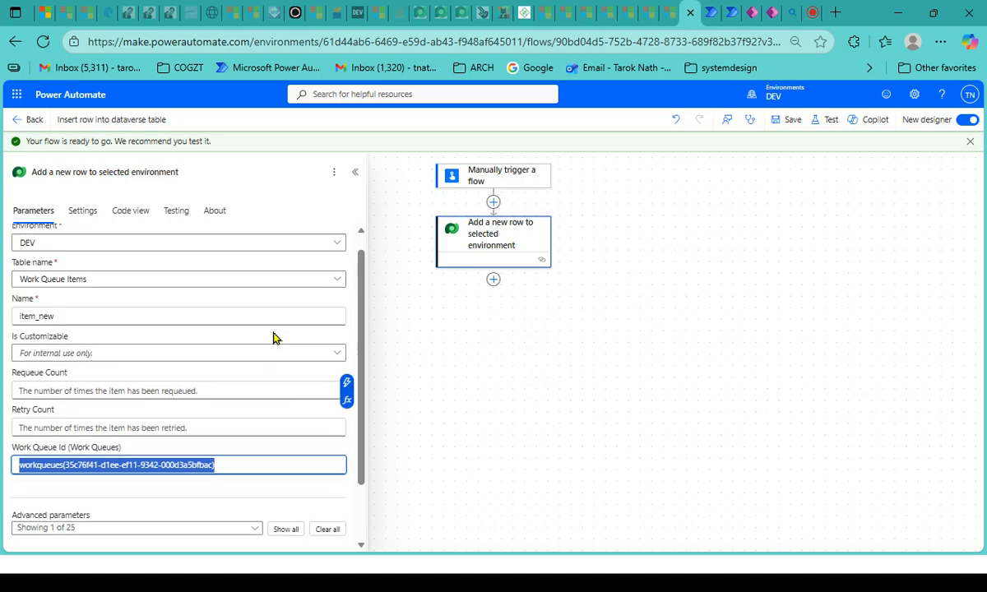
scroll(206, 379, down, 3)
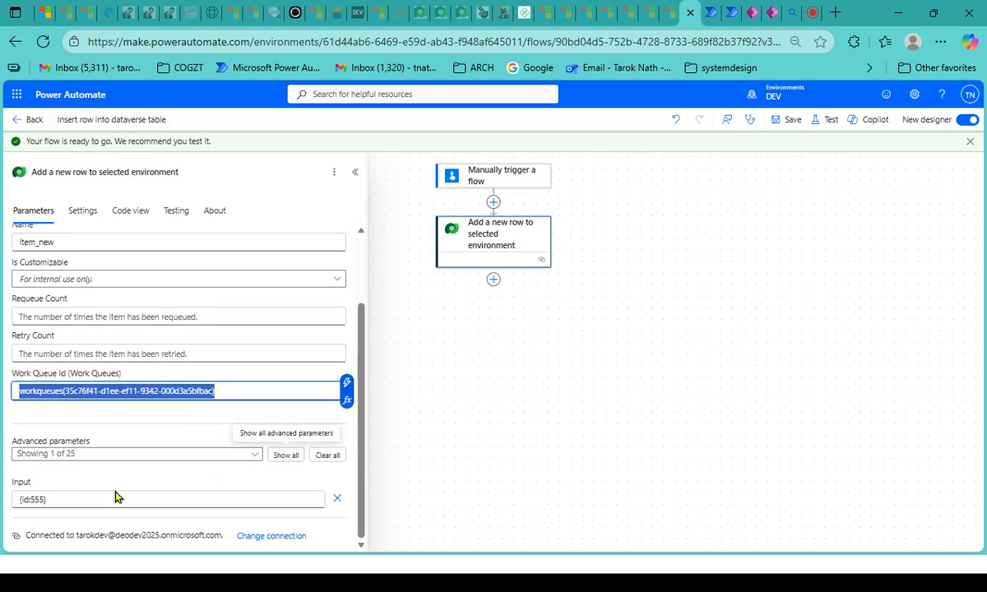
click(62, 503)
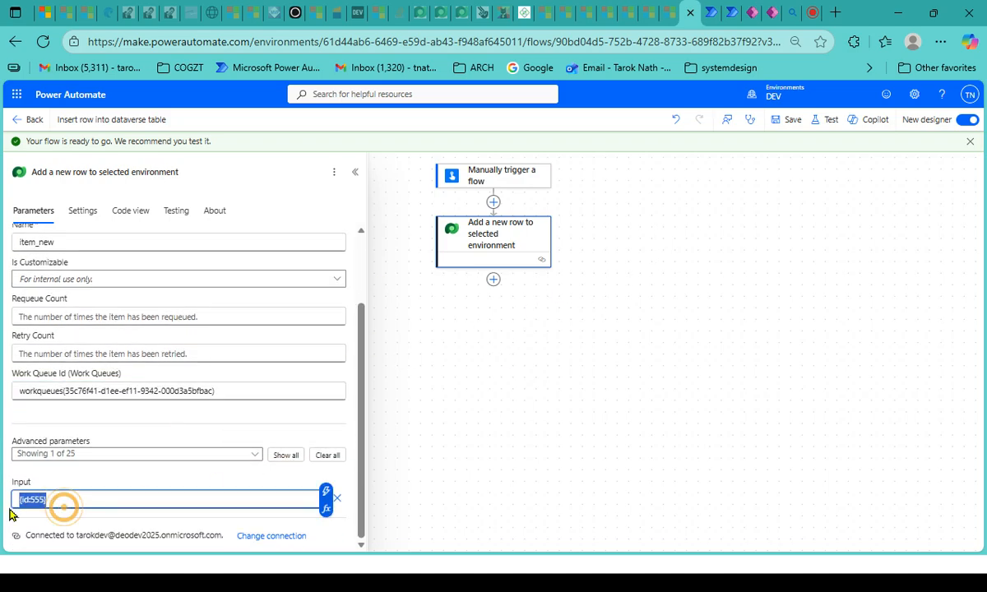
click(57, 499)
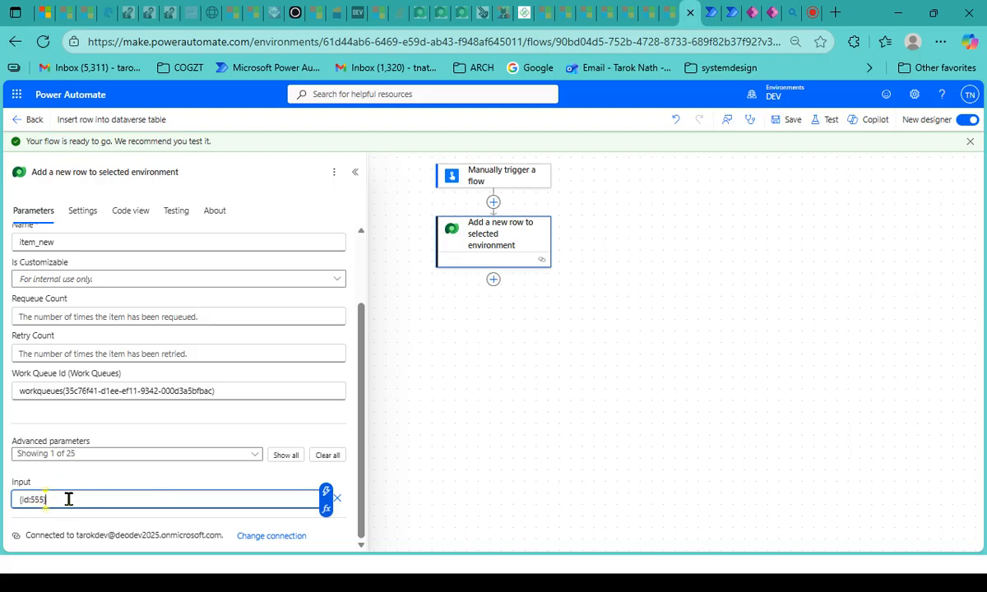
drag(68, 501, 10, 511)
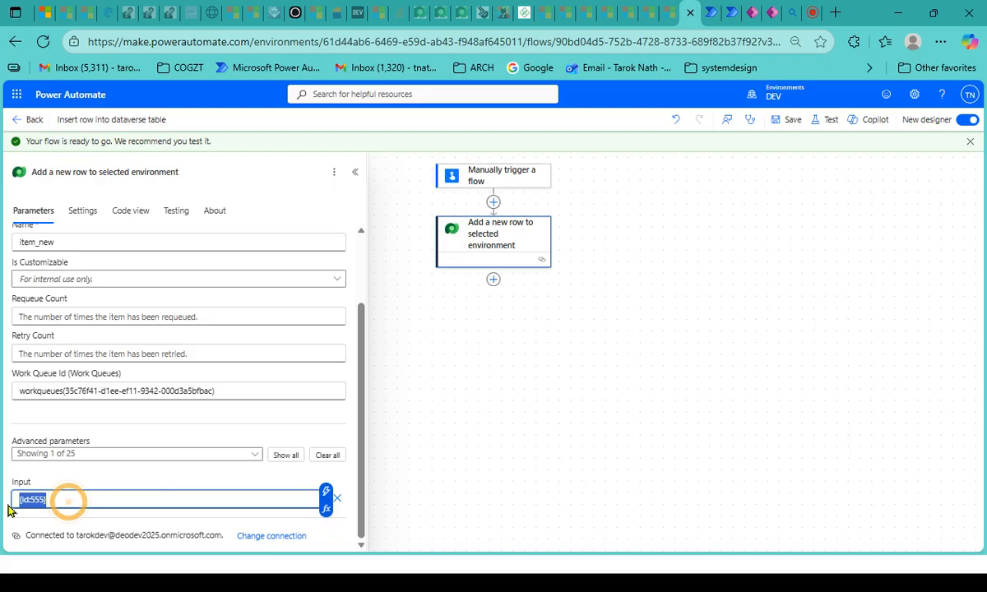
click(619, 446)
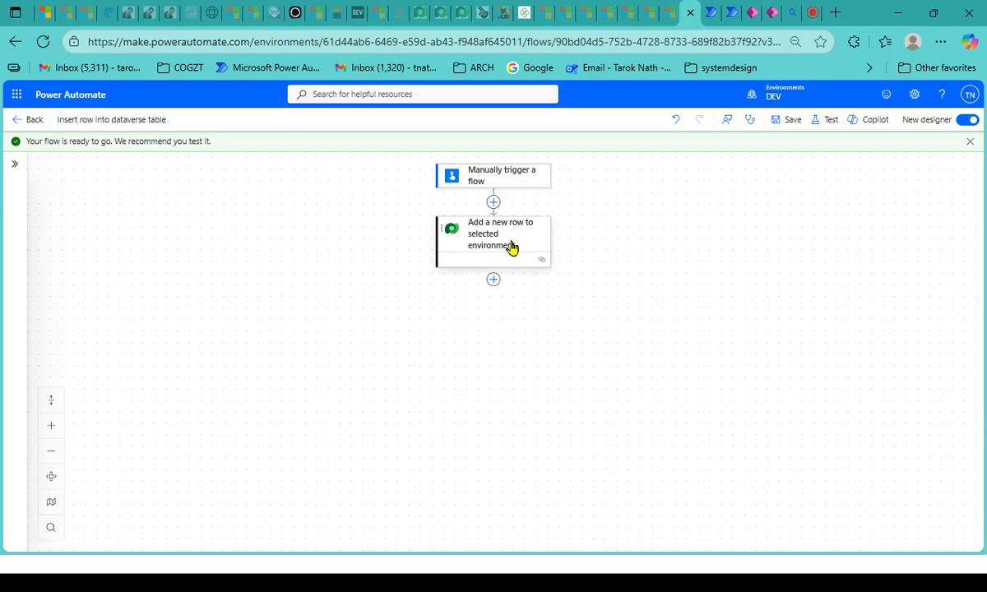
- Switch to the WQ1 work queue, close its advanced details and check the item_new entry in its items list
click(717, 9)
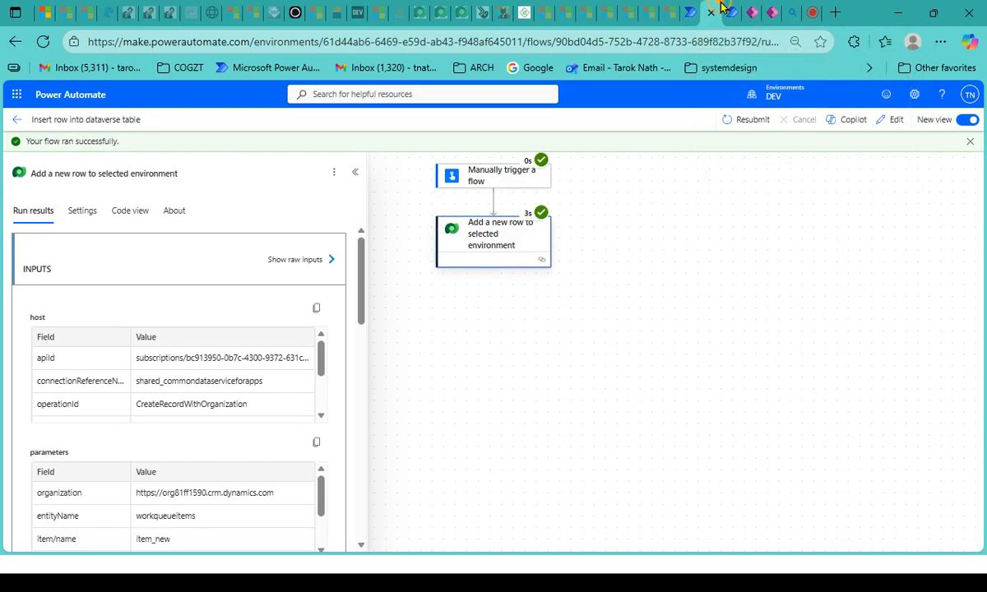
click(734, 7)
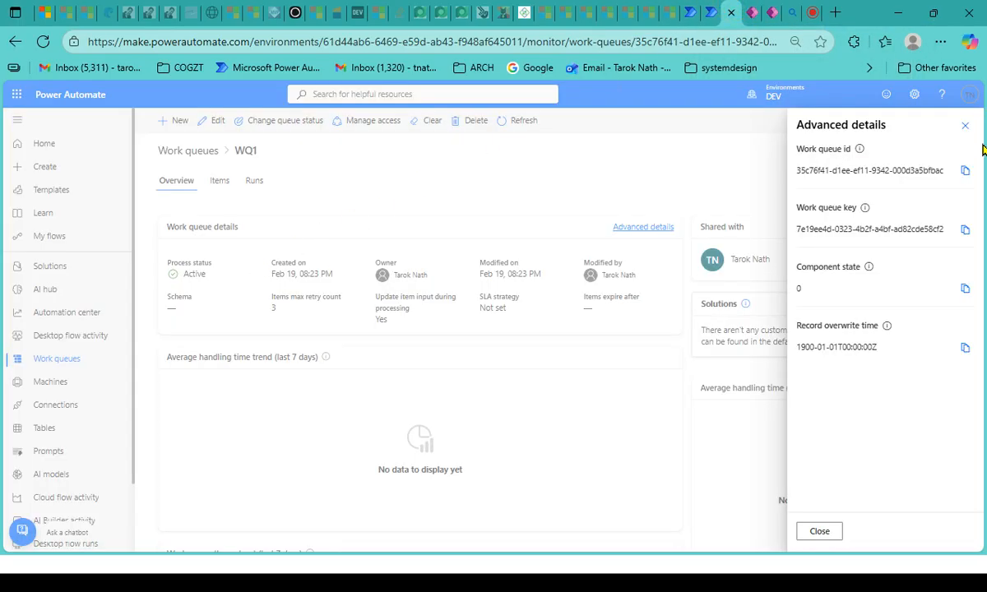
click(964, 125)
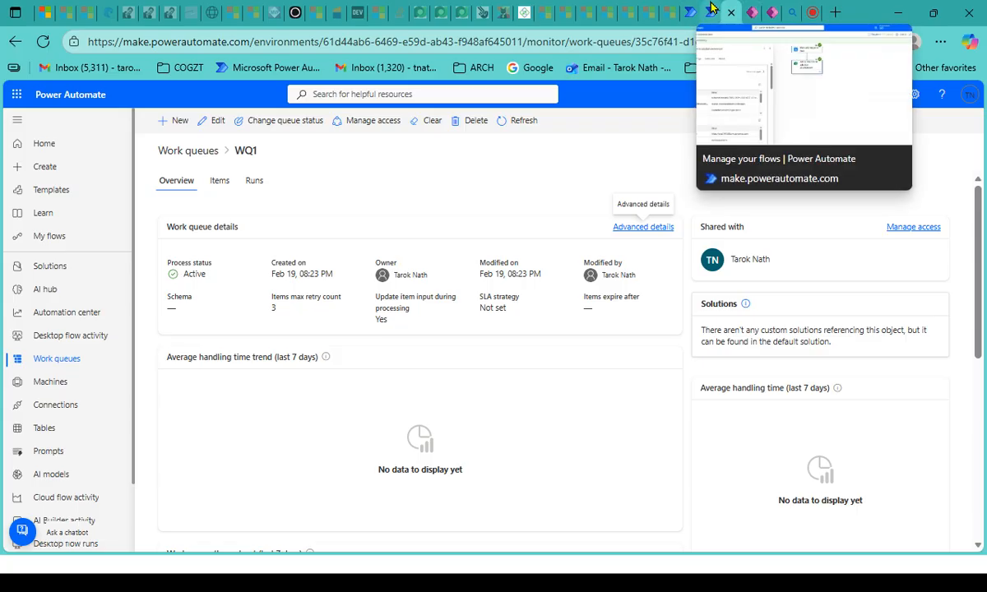
click(219, 181)
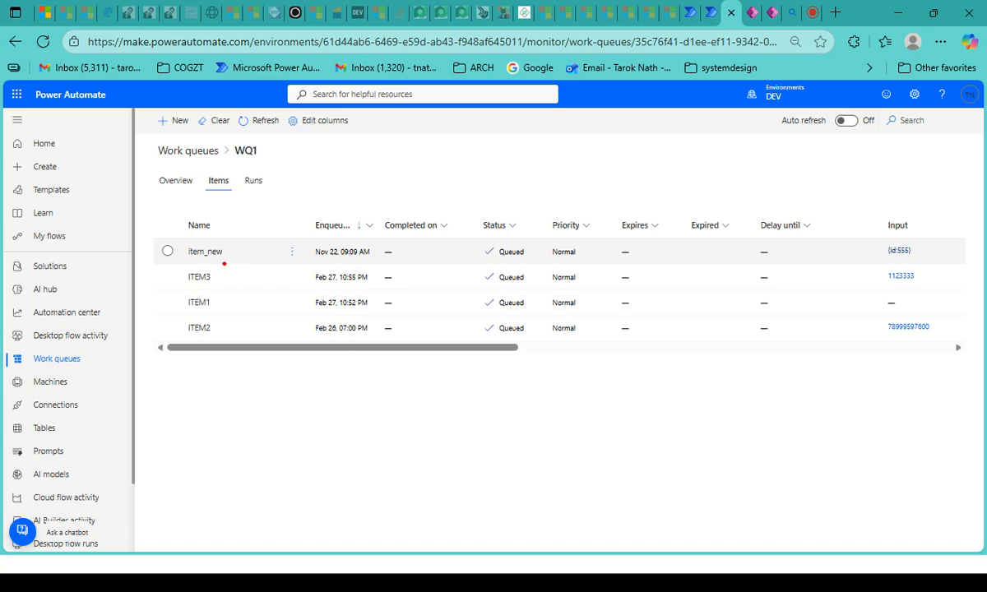
mouse_move(224, 264)
mouse_down()
mouse_move(240, 460)
mouse_move(223, 458)
mouse_up()
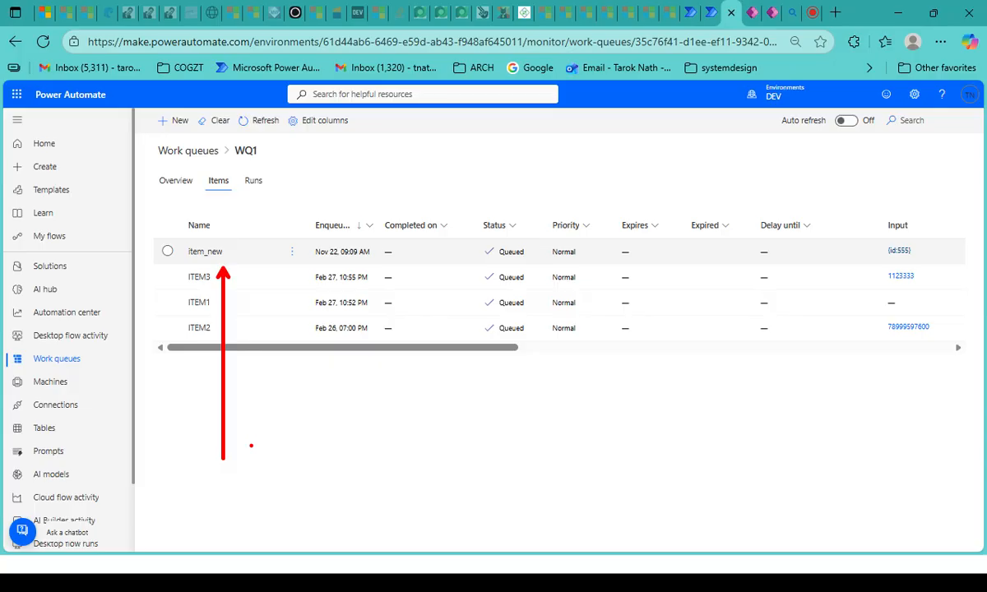
key(Escape)
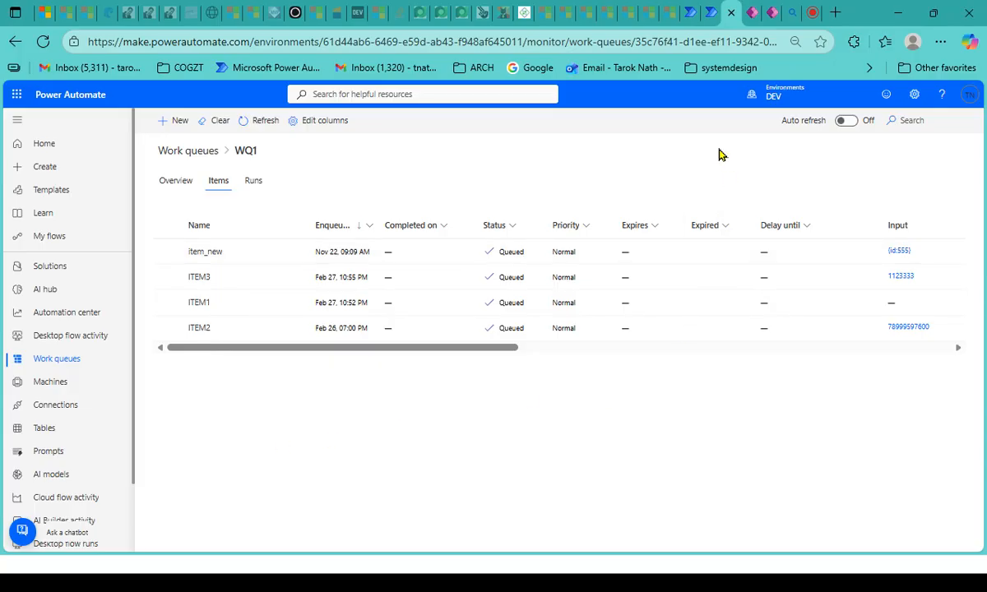
- Return to the flow, open the Add a new row to selected environment action and review its Work Queue Id value
click(692, 12)
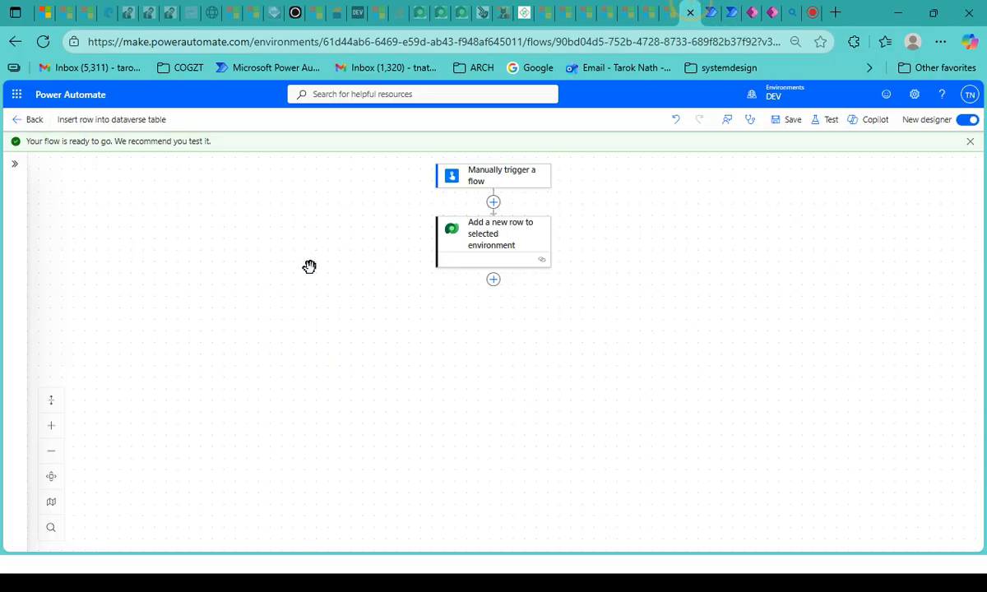
click(508, 239)
triple_click(234, 483)
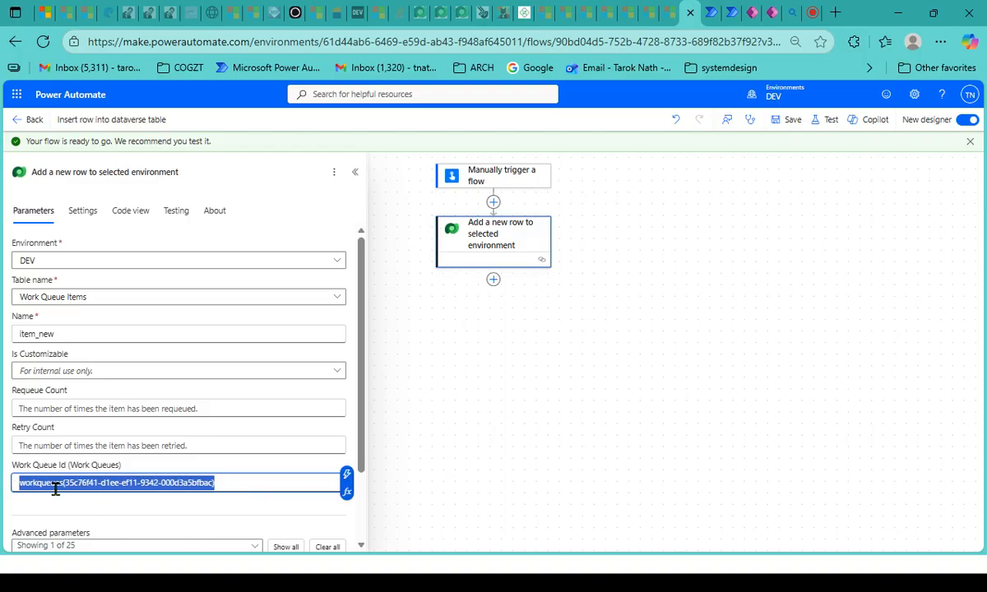
click(260, 478)
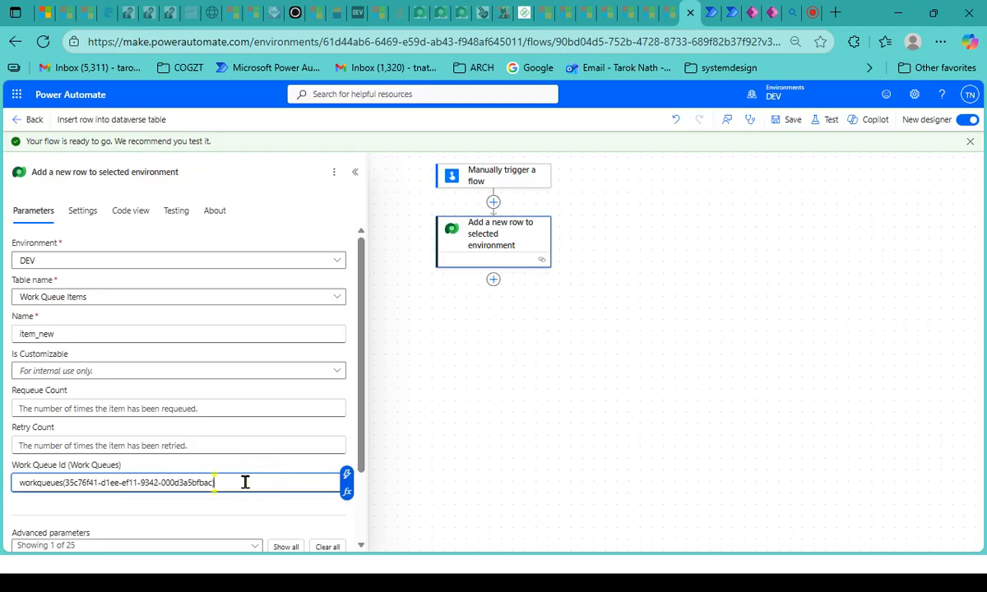
key(BackSpace)
drag(17, 485, 215, 484)
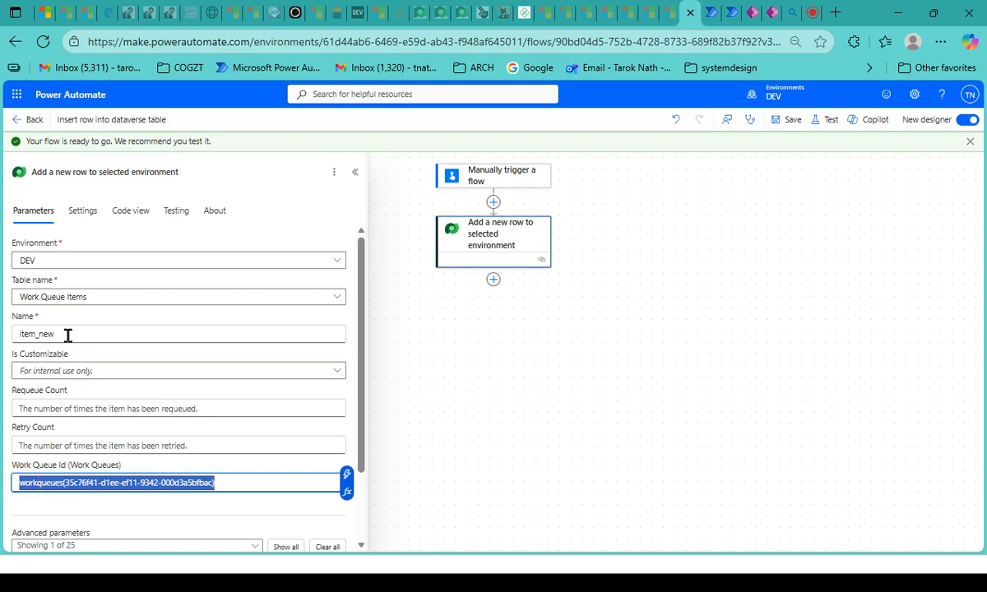
- Review the Input value among the row action's advanced parameters
scroll(160, 446, down, 1)
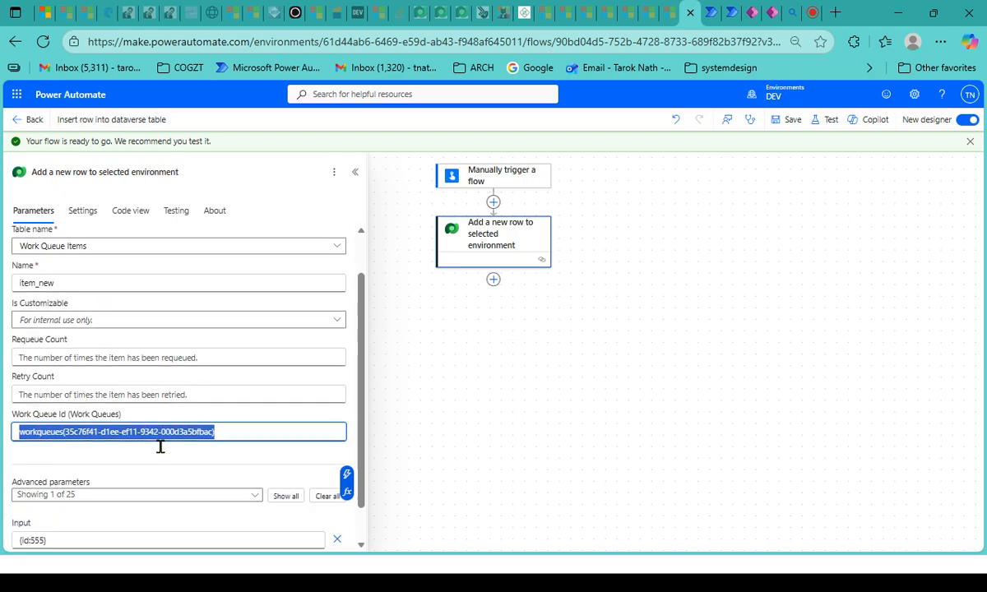
scroll(160, 447, down, 1)
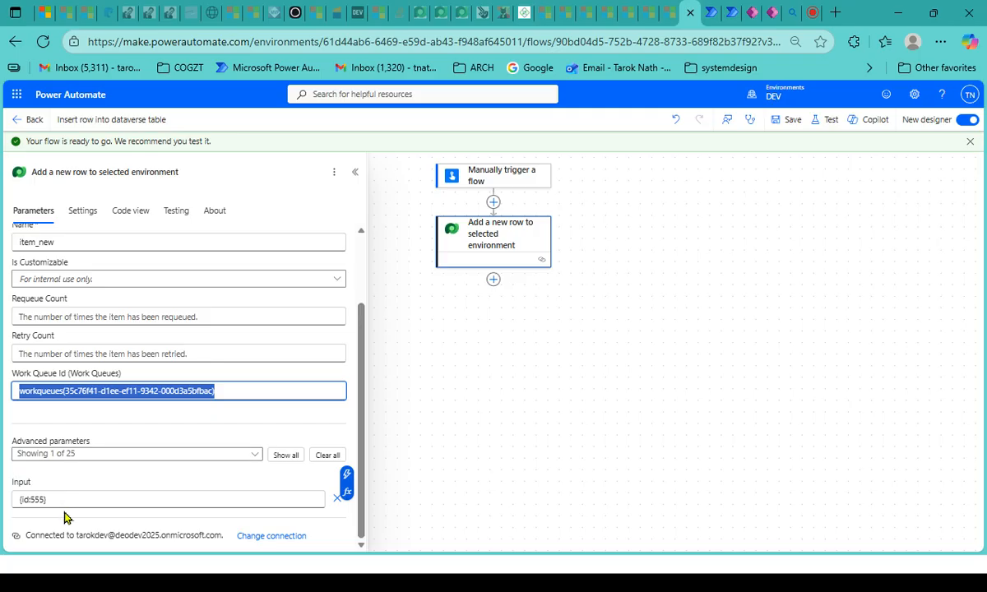
click(18, 501)
drag(18, 502, 58, 498)
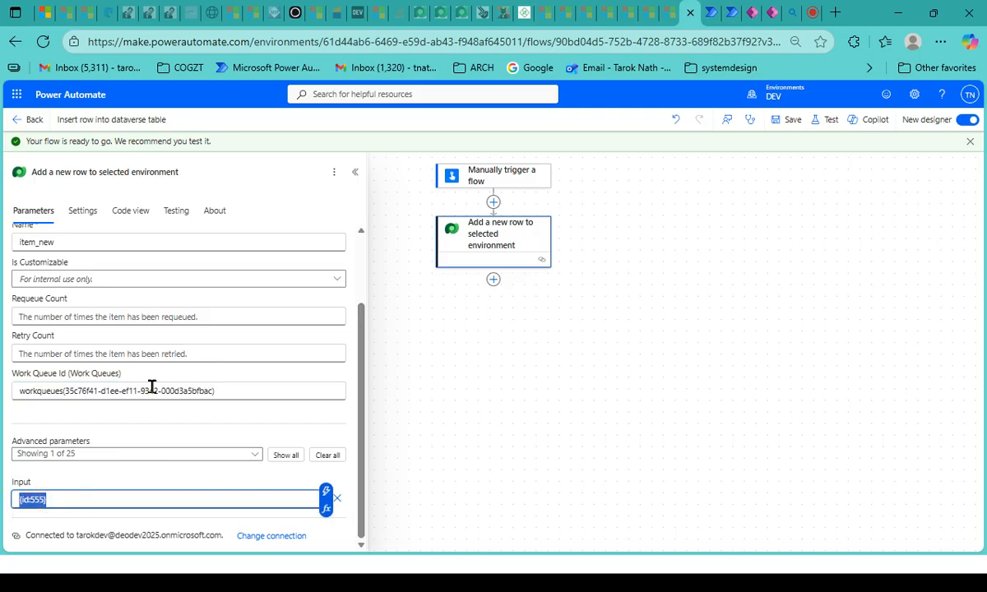
- Switch to the table's columns in Power Apps, close the column editor without saving and check the Work Queue Id column's data type
click(751, 9)
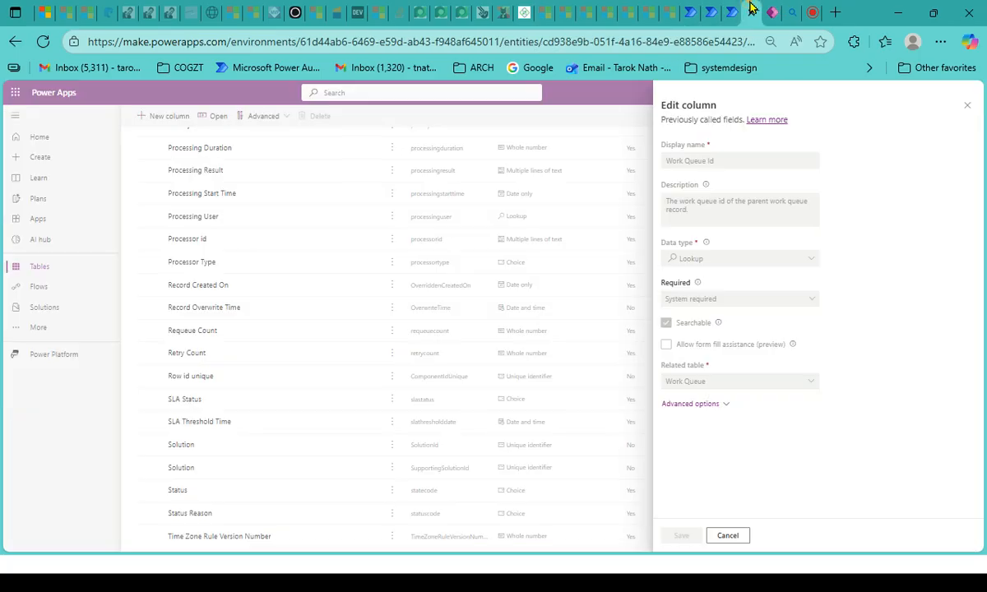
click(734, 534)
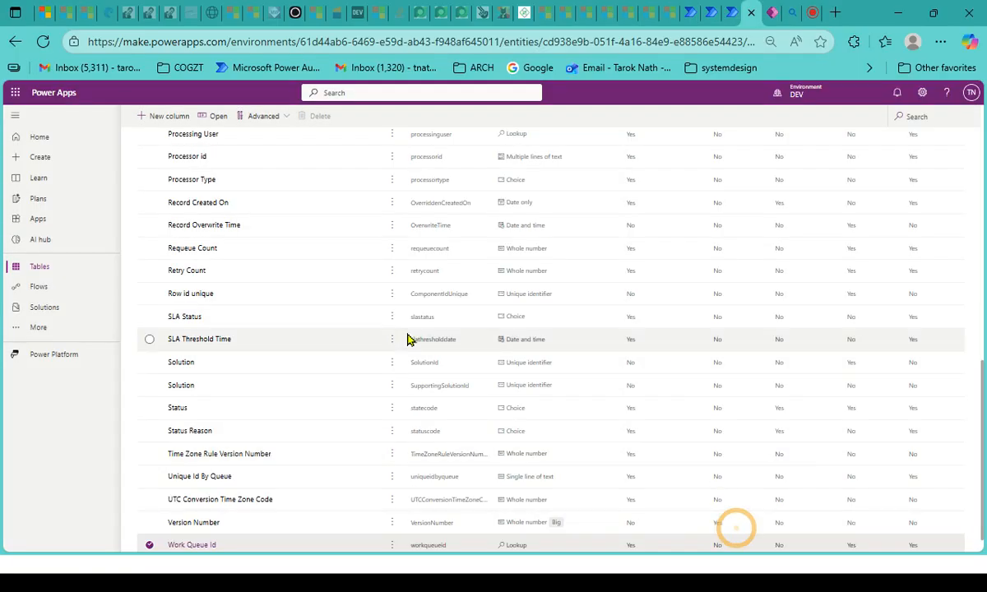
scroll(403, 393, down, 1)
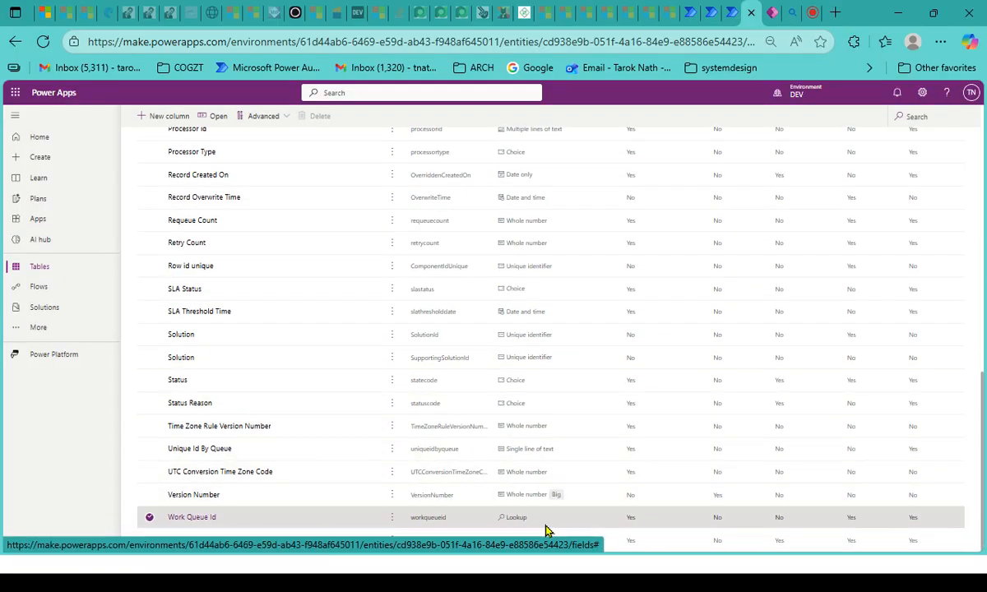
drag(538, 521, 647, 515)
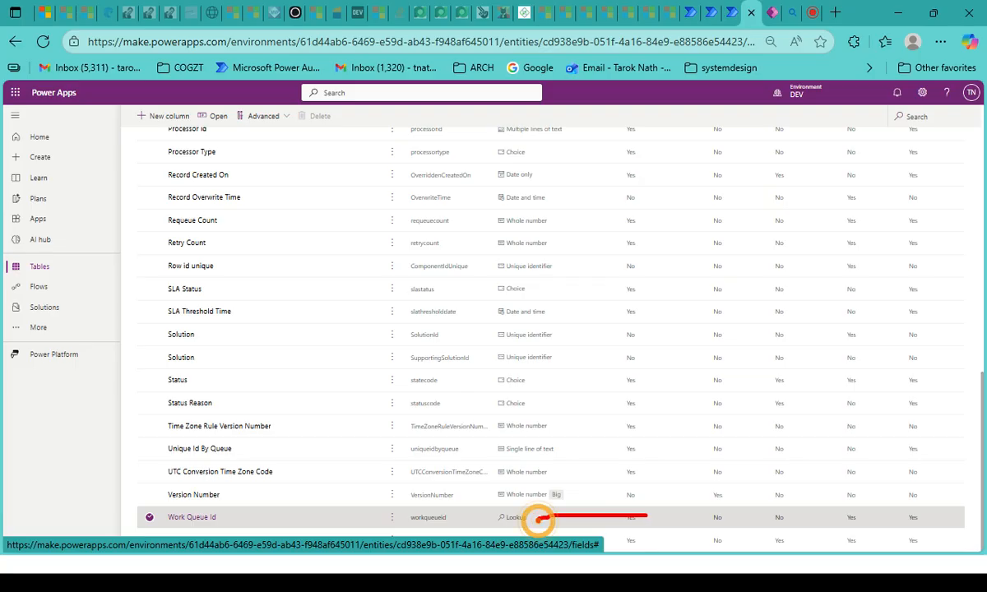
key(Escape)
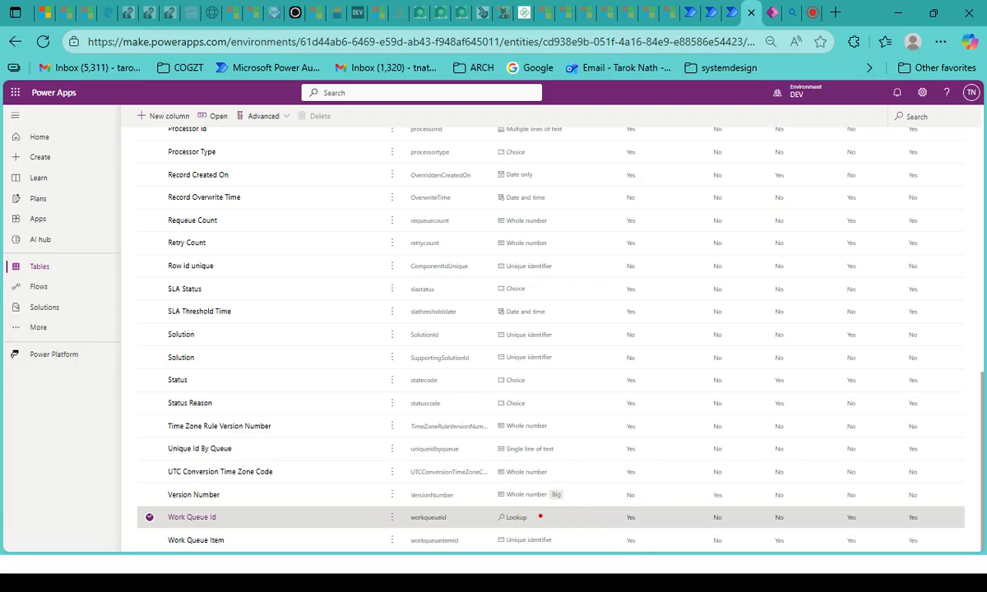
drag(534, 521, 691, 518)
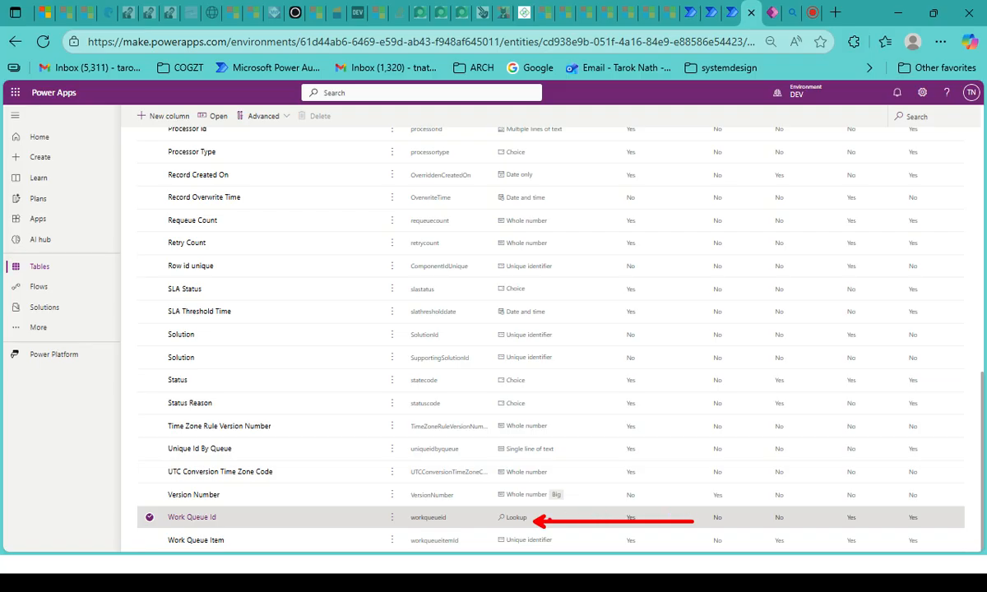
mouse_move(525, 506)
mouse_down()
mouse_move(488, 516)
mouse_move(546, 520)
mouse_up()
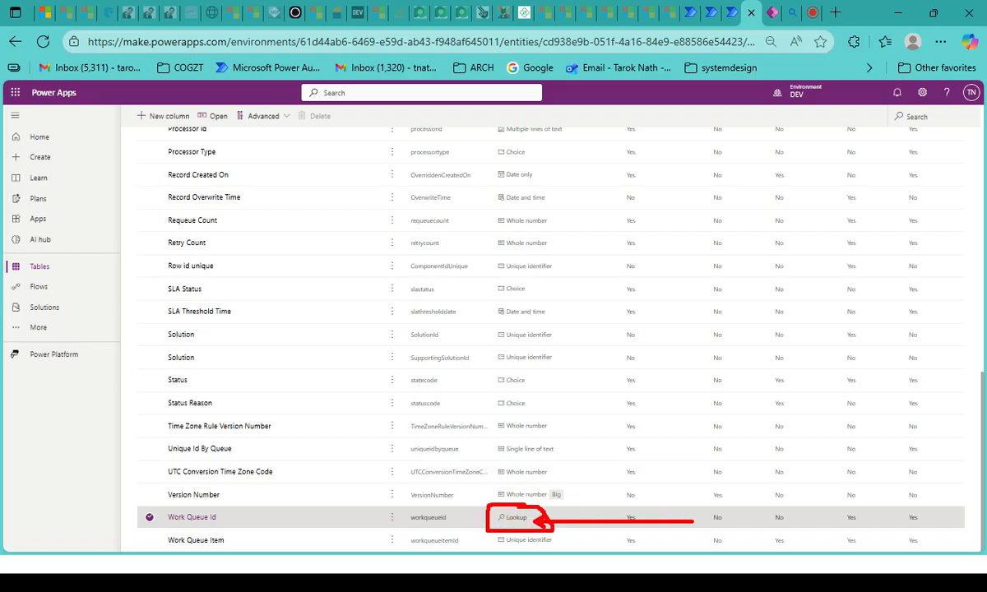
key(Escape)
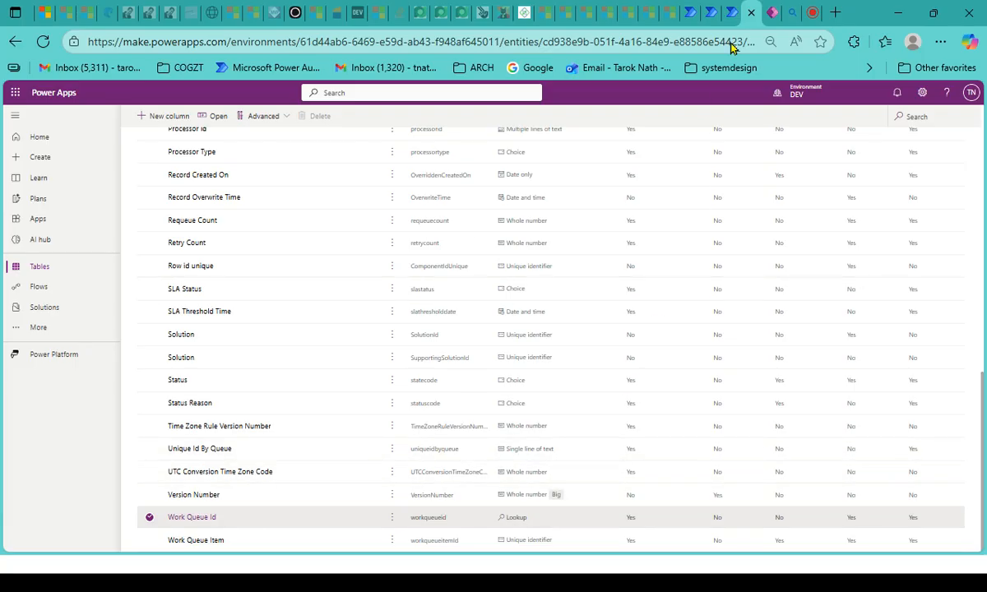
- Switch back to the flow, inspect the complete Work Queue Id lookup expression and close the action's configuration
click(670, 13)
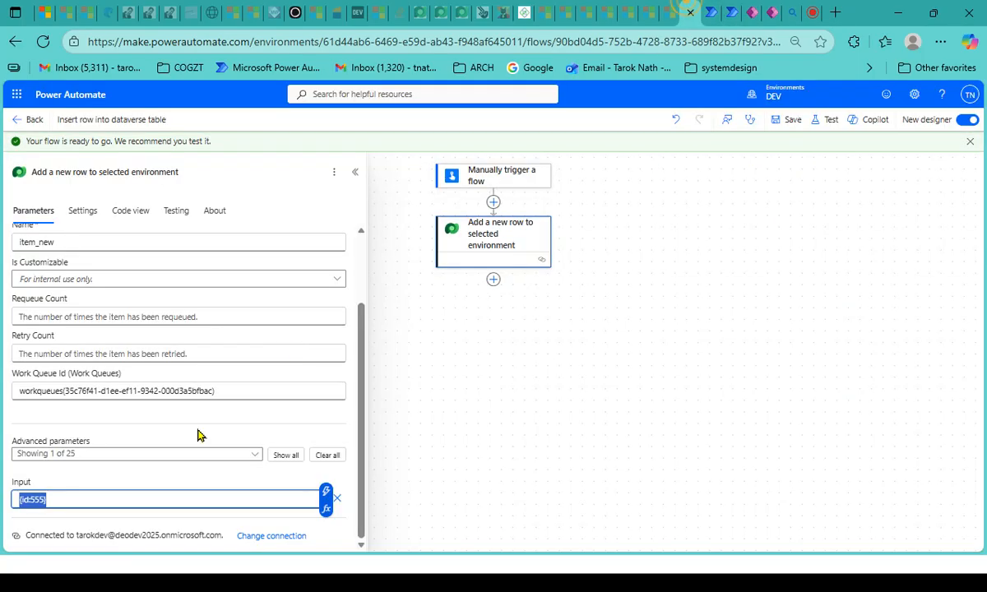
click(56, 391)
drag(232, 394, 3, 392)
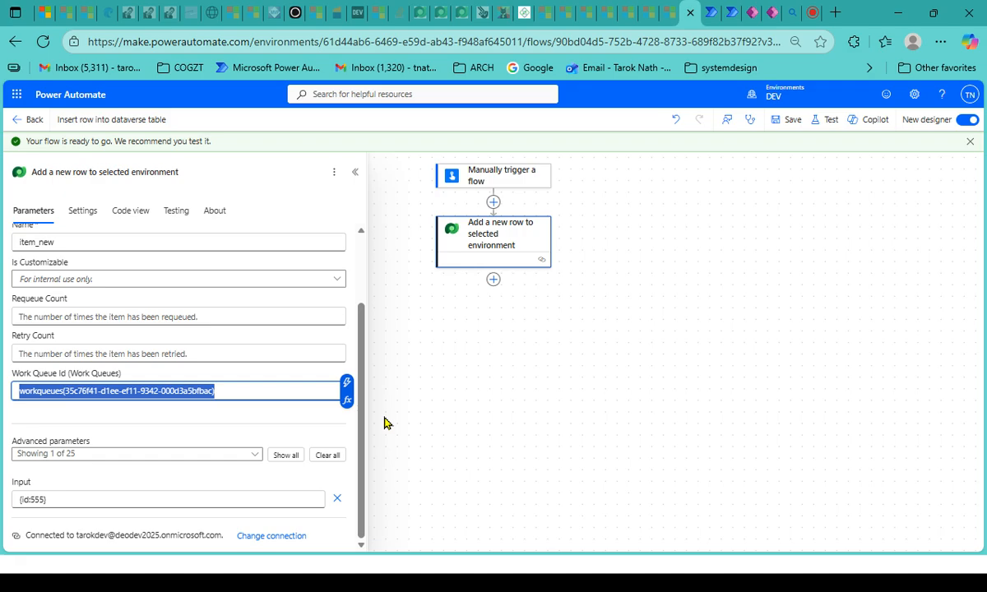
click(883, 416)
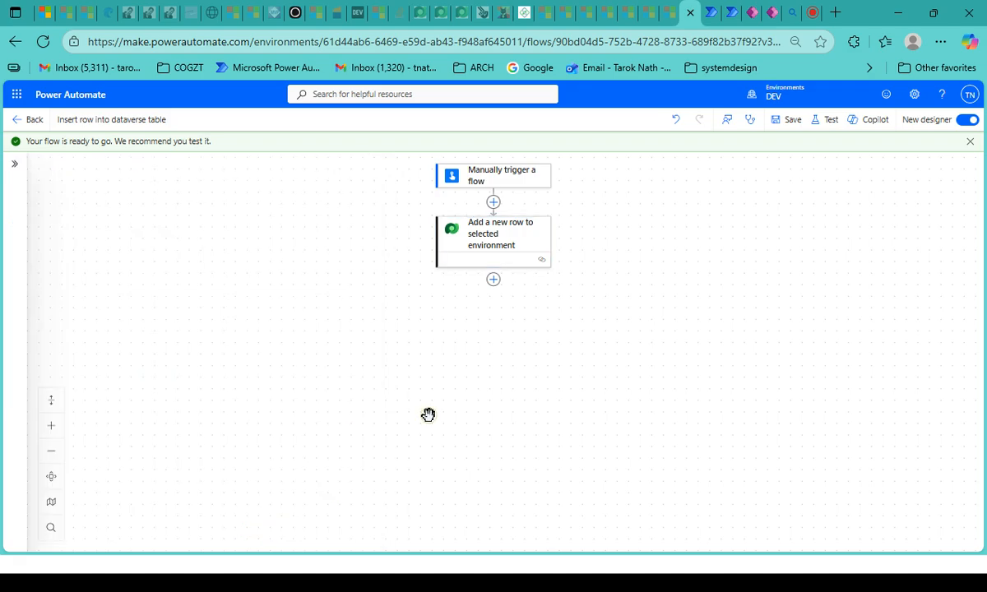